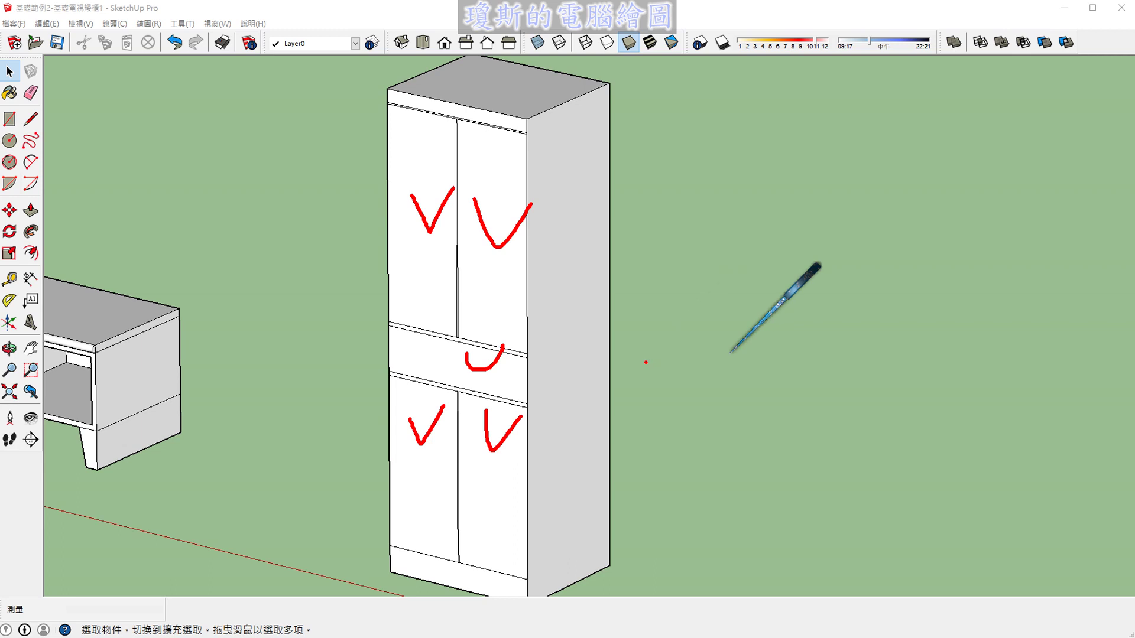
- Pan the cabinet left and bring the Notepad woodworking conversion notes over the model
{"action": "middle_click_drag", "start_coordinate": [823, 337], "coordinate": [546, 334], "text": "shift"}
{"action": "key", "text": "space"}
{"action": "left_click_drag", "start_coordinate": [1089, 152], "coordinate": [272, 82]}
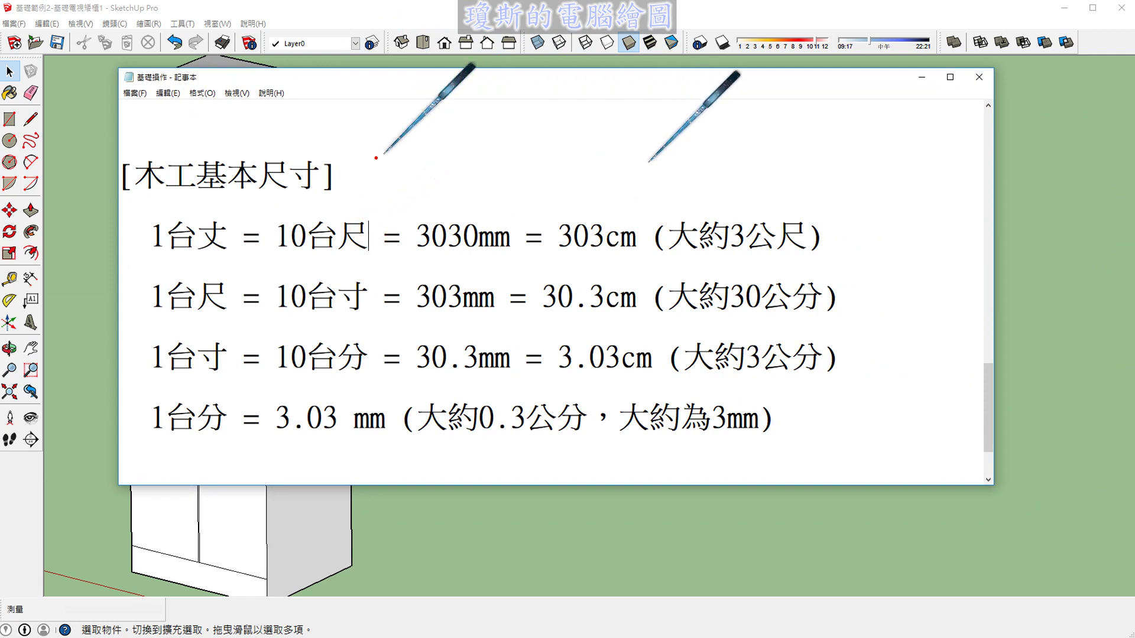
- Mark the 1台分 line in red: box it, circle and underline 1台分, 0.3公分 and 3mm, add a star
{"action": "mouse_move", "coordinate": [138, 443]}
{"action": "left_mouse_down"}
{"action": "mouse_move", "coordinate": [141, 404]}
{"action": "mouse_move", "coordinate": [395, 401]}
{"action": "mouse_move", "coordinate": [398, 452]}
{"action": "mouse_move", "coordinate": [139, 443]}
{"action": "left_mouse_up"}
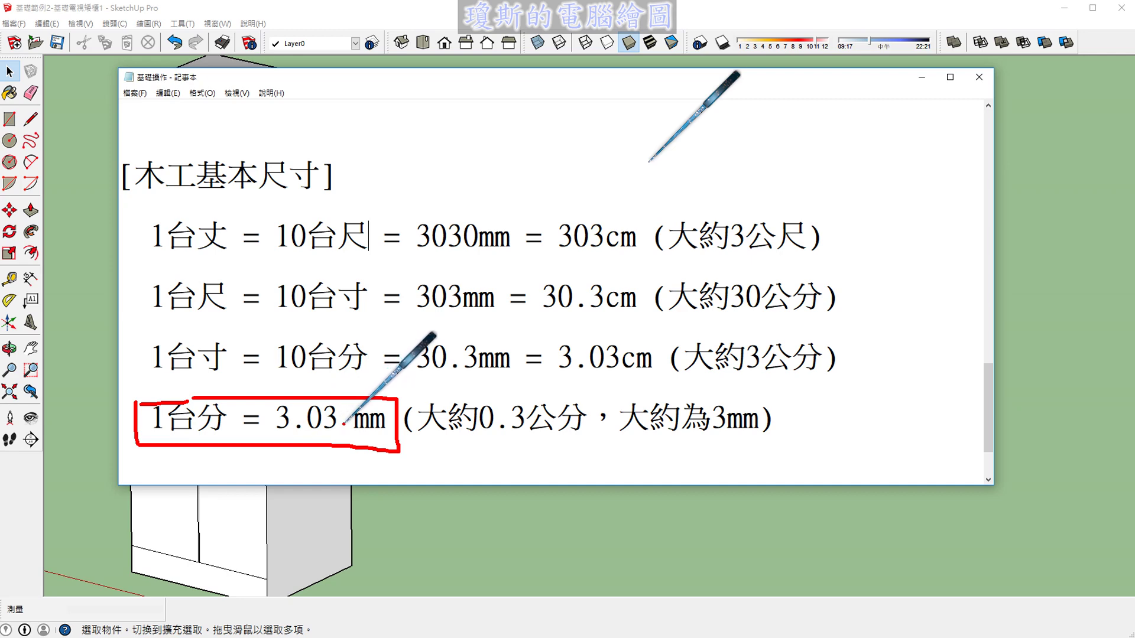
{"action": "left_click_drag", "start_coordinate": [219, 435], "coordinate": [227, 408]}
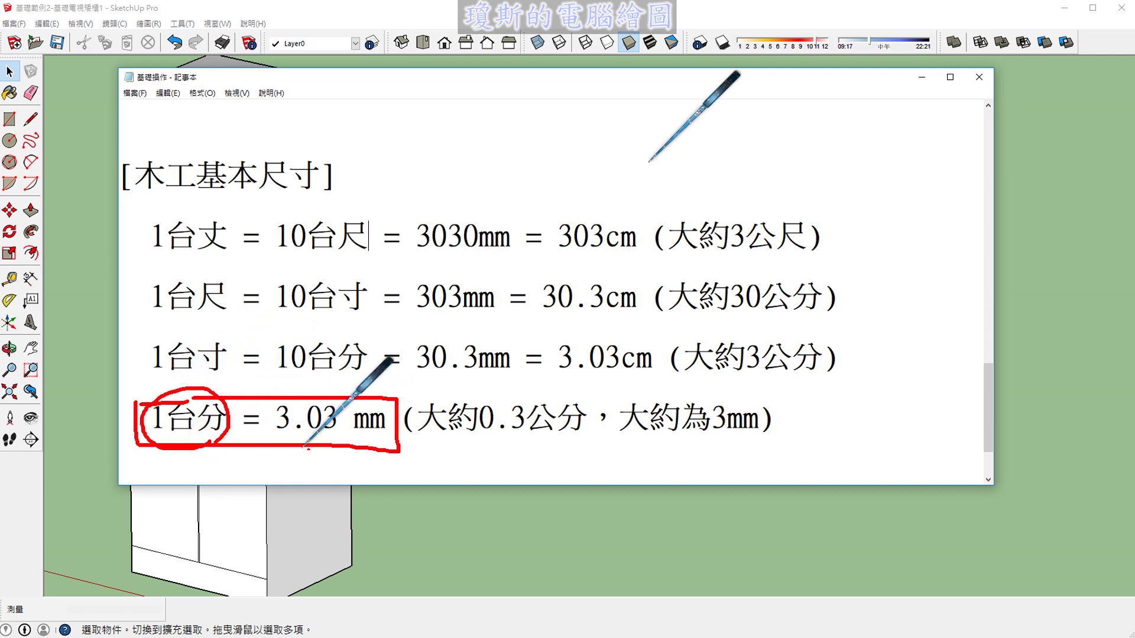
{"action": "left_click_drag", "start_coordinate": [479, 437], "coordinate": [501, 455]}
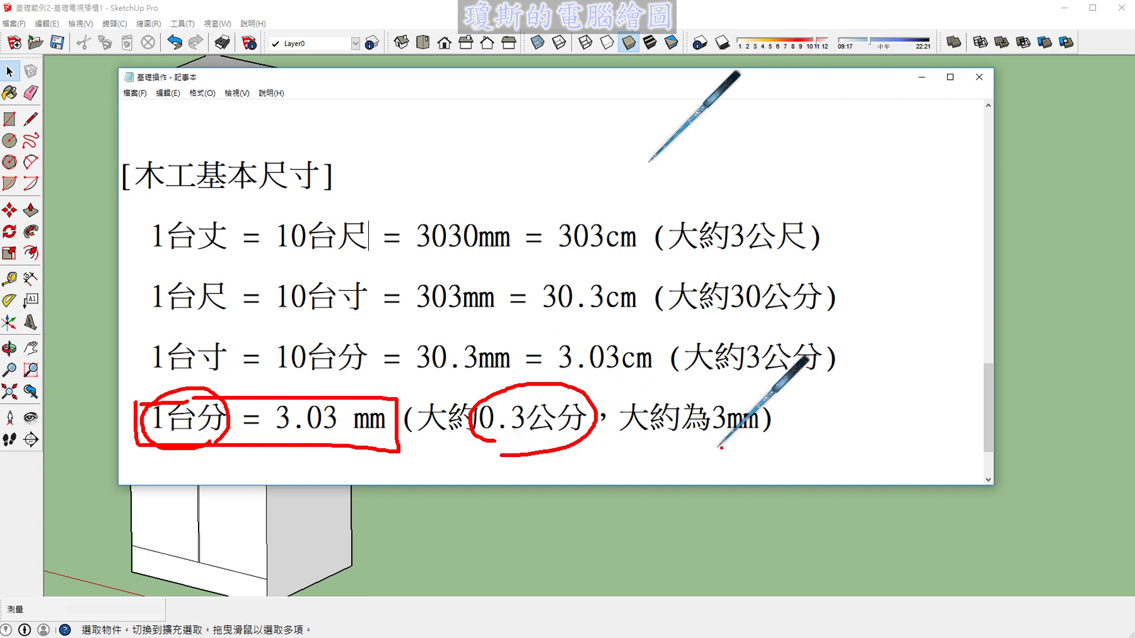
{"action": "left_click_drag", "start_coordinate": [721, 447], "coordinate": [717, 449]}
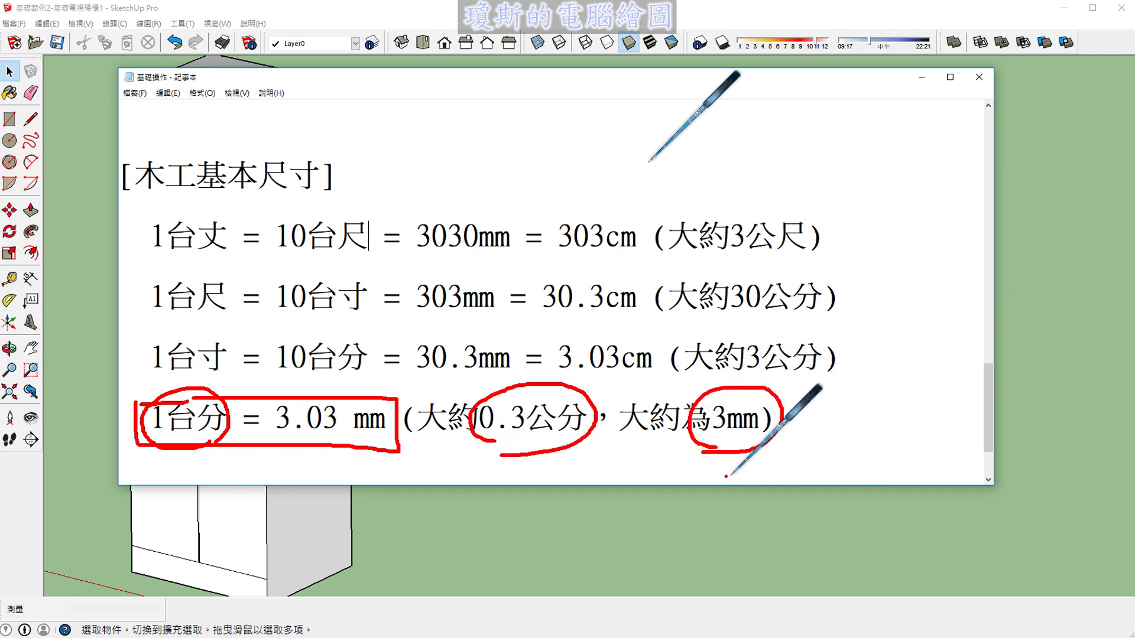
{"action": "left_click_drag", "start_coordinate": [146, 457], "coordinate": [214, 454]}
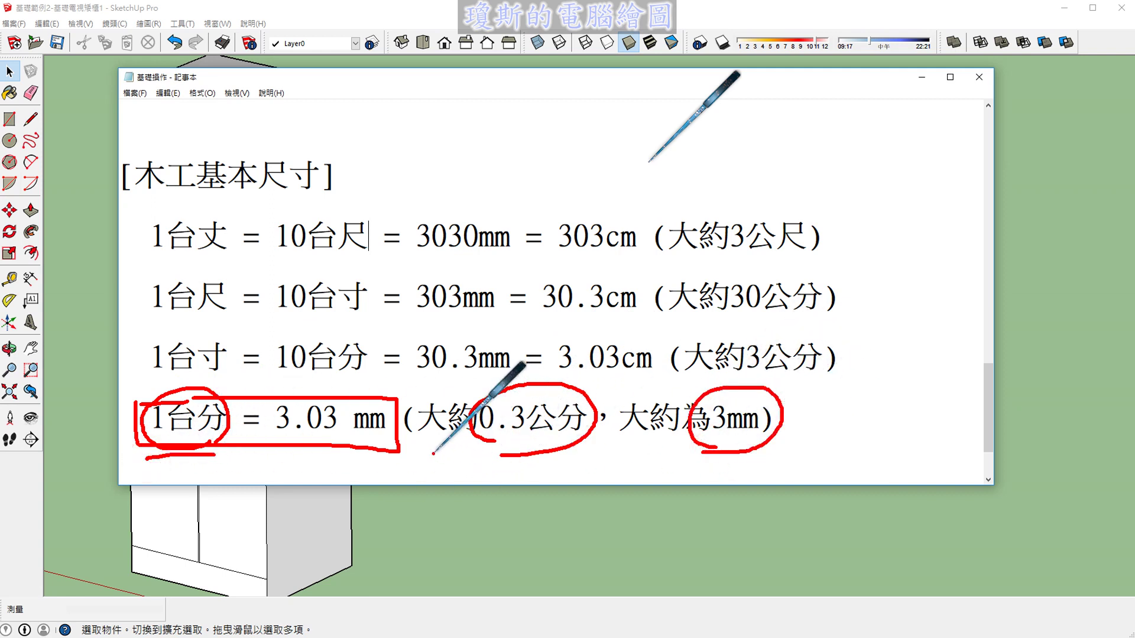
{"action": "left_click_drag", "start_coordinate": [433, 453], "coordinate": [589, 453]}
{"action": "left_click_drag", "start_coordinate": [665, 451], "coordinate": [736, 451]}
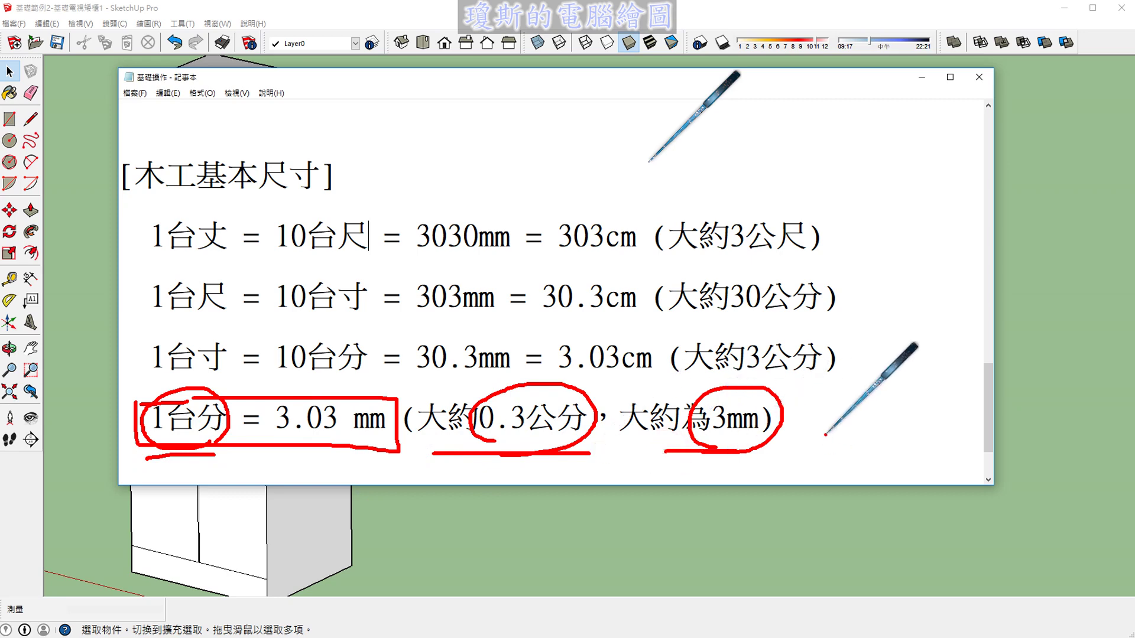
{"action": "left_click_drag", "start_coordinate": [826, 435], "coordinate": [830, 412]}
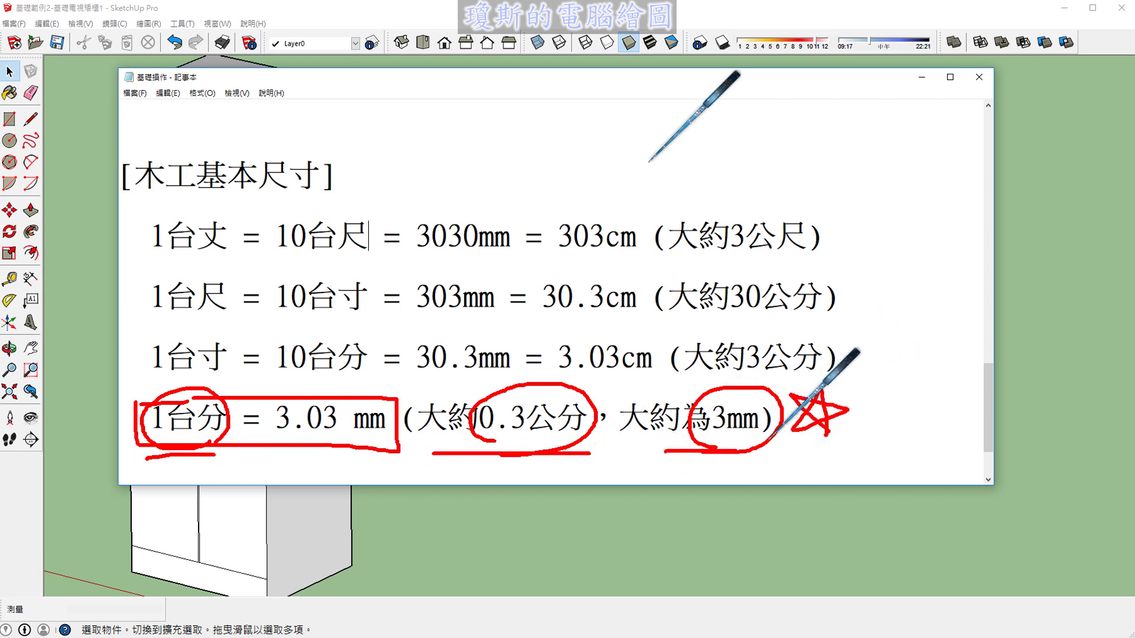
- Underline 1台寸/10台分 and 1台丈/10台尺, circle 3公分, and underline 大約3公尺 in red
{"action": "left_click", "coordinate": [202, 402]}
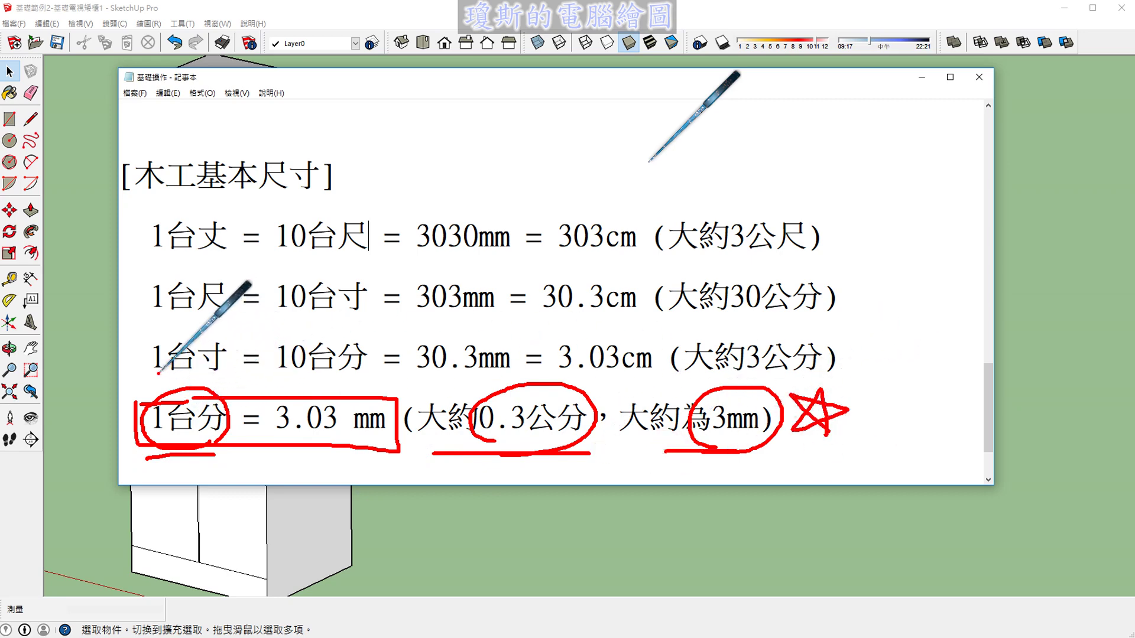
{"action": "left_click_drag", "start_coordinate": [152, 376], "coordinate": [377, 374]}
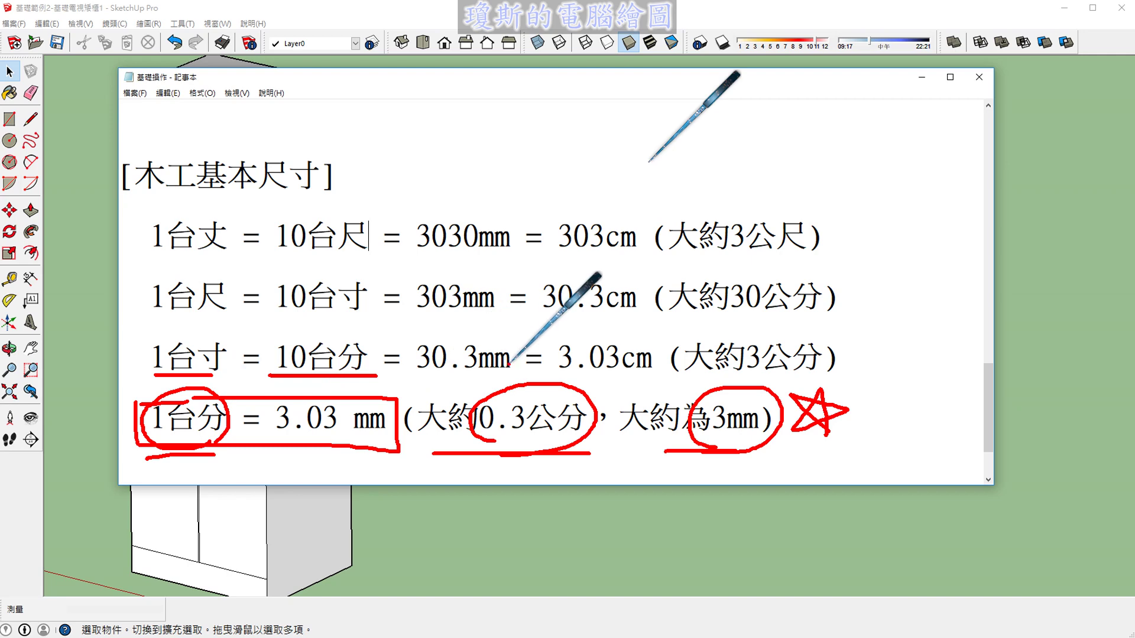
{"action": "mouse_move", "coordinate": [779, 374]}
{"action": "left_mouse_down"}
{"action": "mouse_move", "coordinate": [746, 370]}
{"action": "mouse_move", "coordinate": [786, 376]}
{"action": "left_mouse_up"}
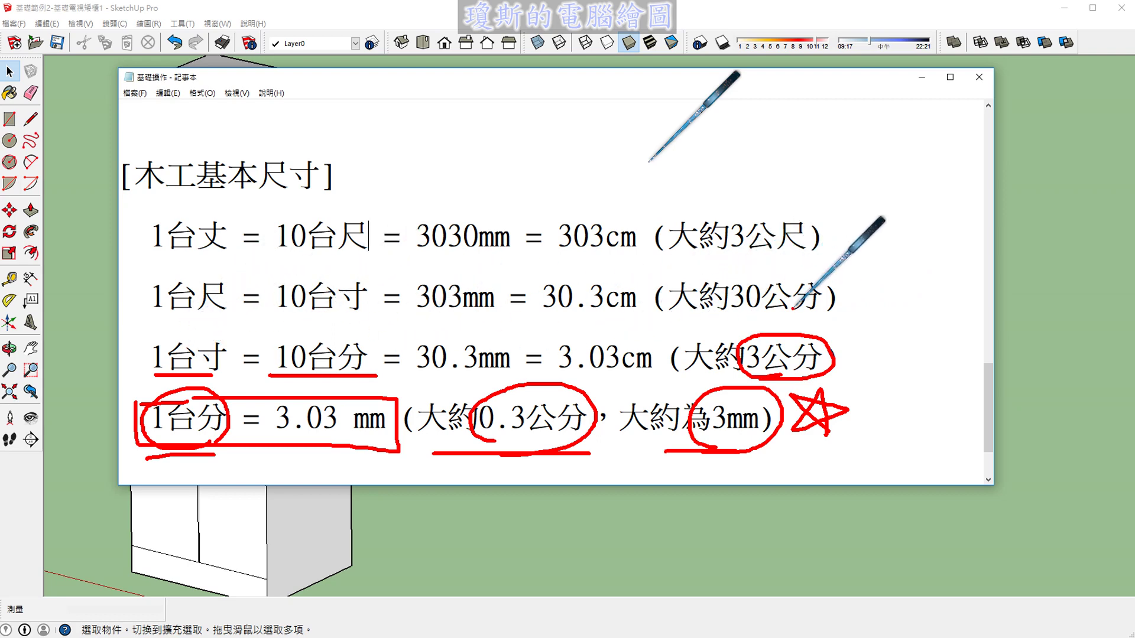
{"action": "left_click_drag", "start_coordinate": [148, 257], "coordinate": [350, 258]}
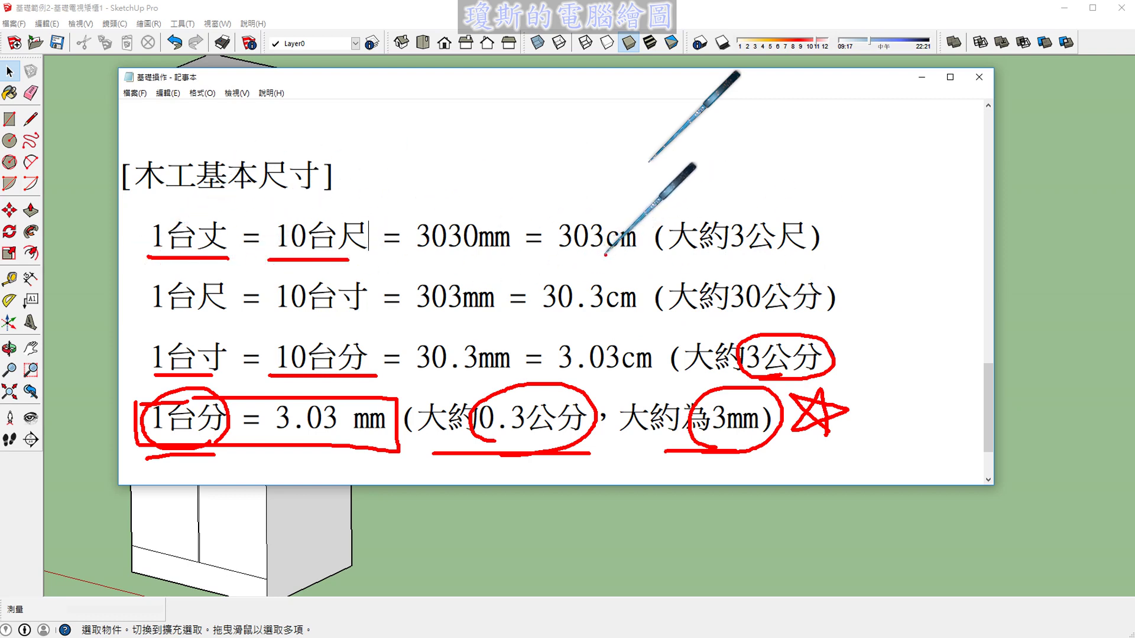
{"action": "left_click", "coordinate": [679, 259]}
{"action": "left_click_drag", "start_coordinate": [680, 259], "coordinate": [815, 259]}
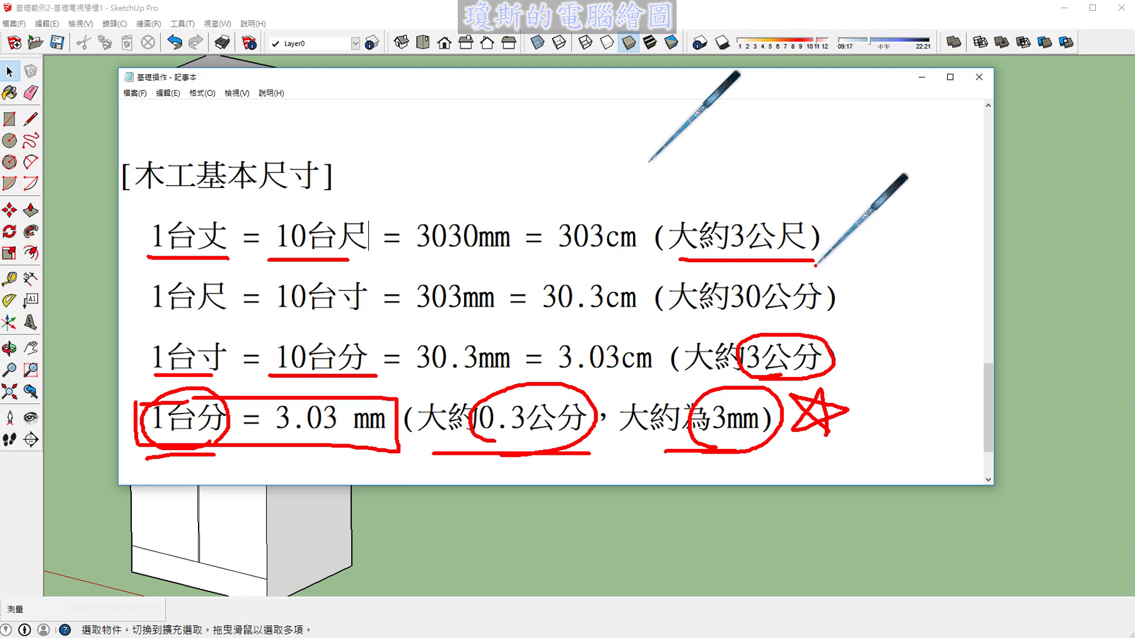
- Handwrite 6分木心板 in red above the conversion notes
{"action": "left_click_drag", "start_coordinate": [414, 88], "coordinate": [404, 139]}
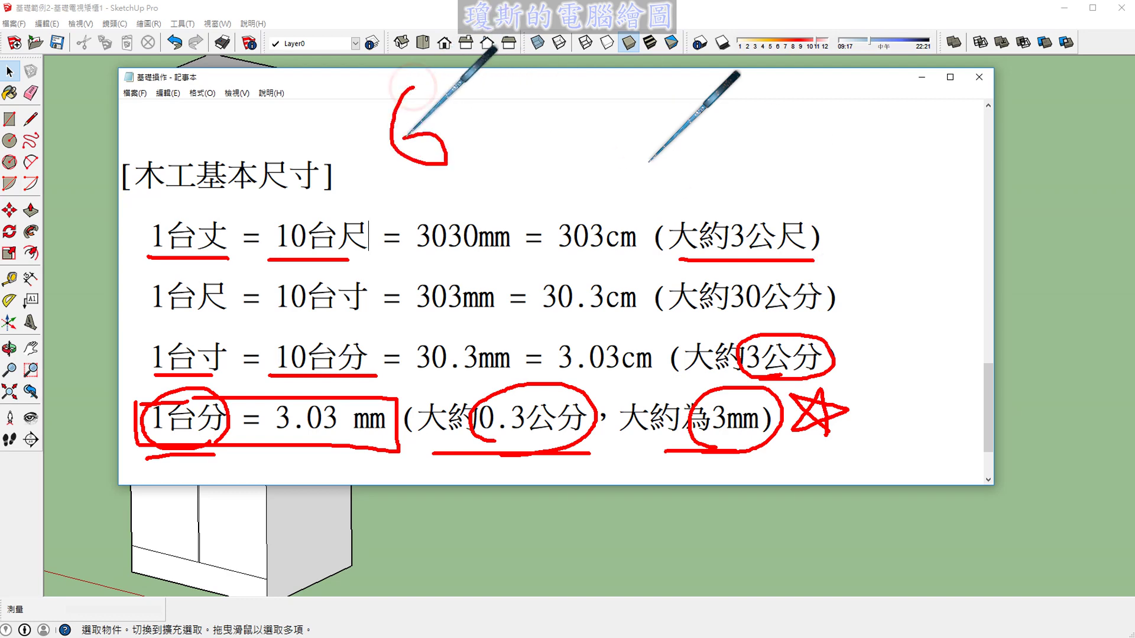
{"action": "mouse_move", "coordinate": [481, 89]}
{"action": "left_mouse_down"}
{"action": "mouse_move", "coordinate": [450, 132]}
{"action": "mouse_move", "coordinate": [502, 115]}
{"action": "mouse_move", "coordinate": [493, 159]}
{"action": "mouse_move", "coordinate": [460, 159]}
{"action": "left_mouse_up"}
{"action": "mouse_move", "coordinate": [538, 129]}
{"action": "left_mouse_down"}
{"action": "mouse_move", "coordinate": [587, 119]}
{"action": "mouse_move", "coordinate": [569, 181]}
{"action": "mouse_move", "coordinate": [539, 157]}
{"action": "left_mouse_up"}
{"action": "left_click_drag", "start_coordinate": [572, 135], "coordinate": [587, 156]}
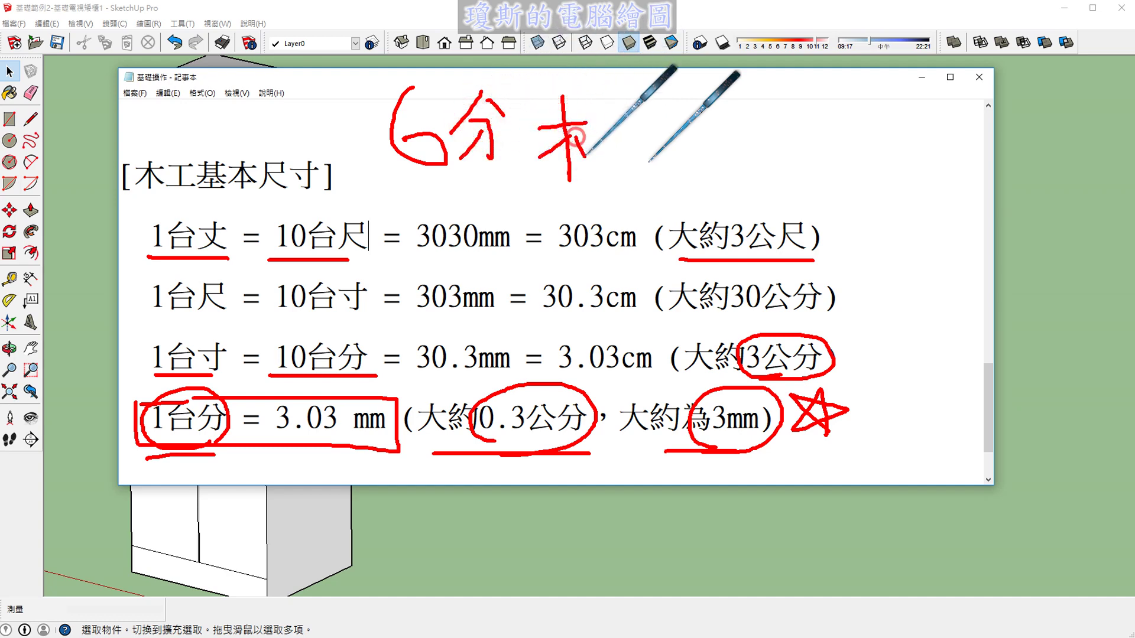
{"action": "mouse_move", "coordinate": [615, 109]}
{"action": "left_mouse_down"}
{"action": "mouse_move", "coordinate": [614, 139]}
{"action": "mouse_move", "coordinate": [763, 104]}
{"action": "left_mouse_up"}
{"action": "mouse_move", "coordinate": [744, 97]}
{"action": "left_mouse_down"}
{"action": "mouse_move", "coordinate": [745, 151]}
{"action": "mouse_move", "coordinate": [724, 139]}
{"action": "left_mouse_up"}
{"action": "mouse_move", "coordinate": [748, 121]}
{"action": "left_mouse_down"}
{"action": "mouse_move", "coordinate": [763, 129]}
{"action": "mouse_move", "coordinate": [800, 92]}
{"action": "left_mouse_up"}
{"action": "left_click_drag", "start_coordinate": [775, 98], "coordinate": [768, 151]}
{"action": "mouse_move", "coordinate": [779, 115]}
{"action": "left_mouse_down"}
{"action": "mouse_move", "coordinate": [775, 159]}
{"action": "mouse_move", "coordinate": [836, 175]}
{"action": "left_mouse_up"}
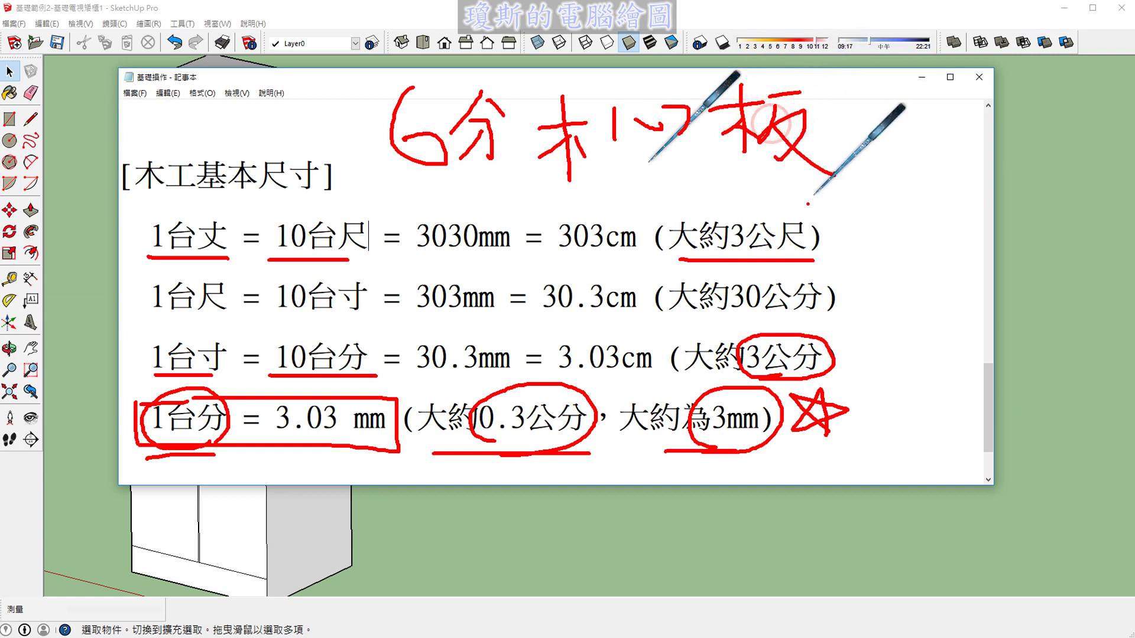
- Re-circle 0.3公分 and 3mm, and double-underline 3mm
{"action": "left_click_drag", "start_coordinate": [511, 452], "coordinate": [535, 447]}
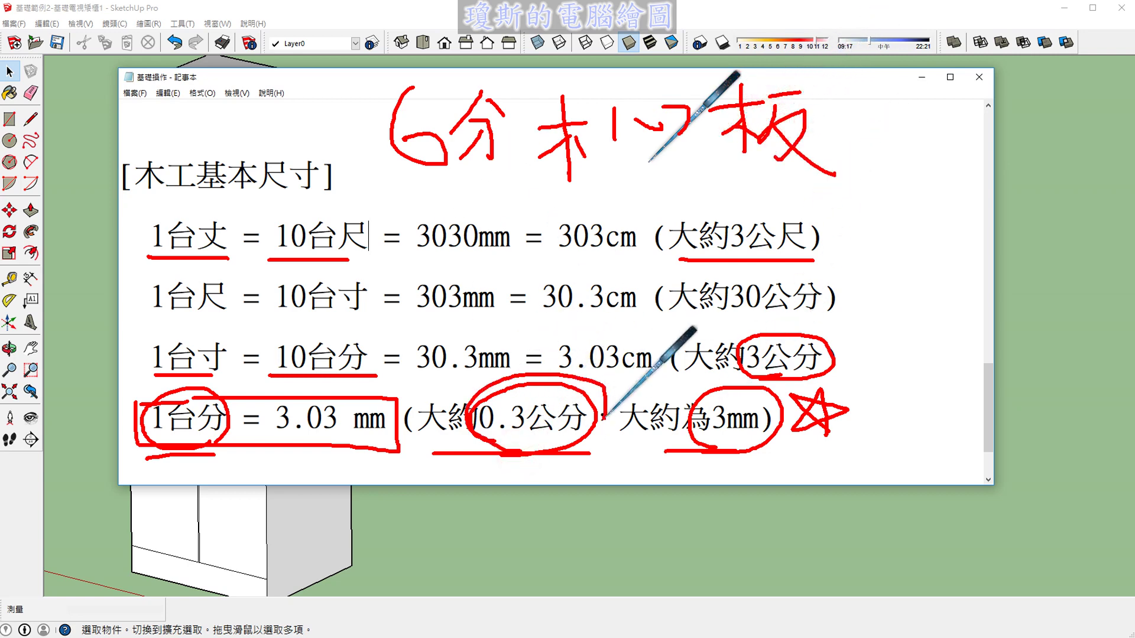
{"action": "left_click_drag", "start_coordinate": [701, 417], "coordinate": [748, 439]}
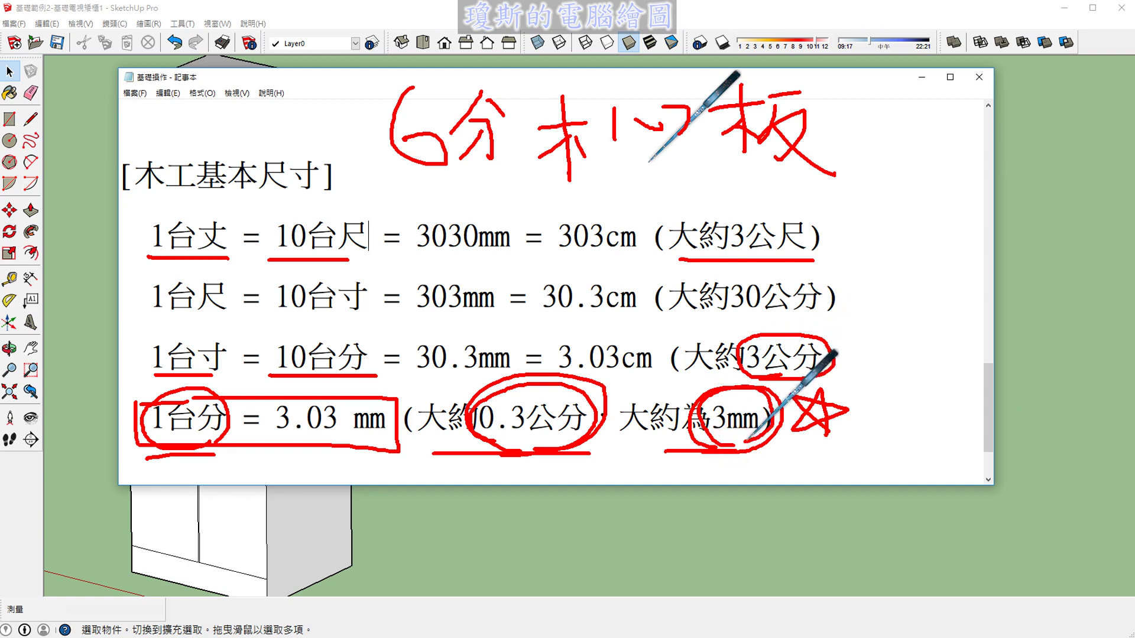
{"action": "left_click_drag", "start_coordinate": [691, 465], "coordinate": [768, 469]}
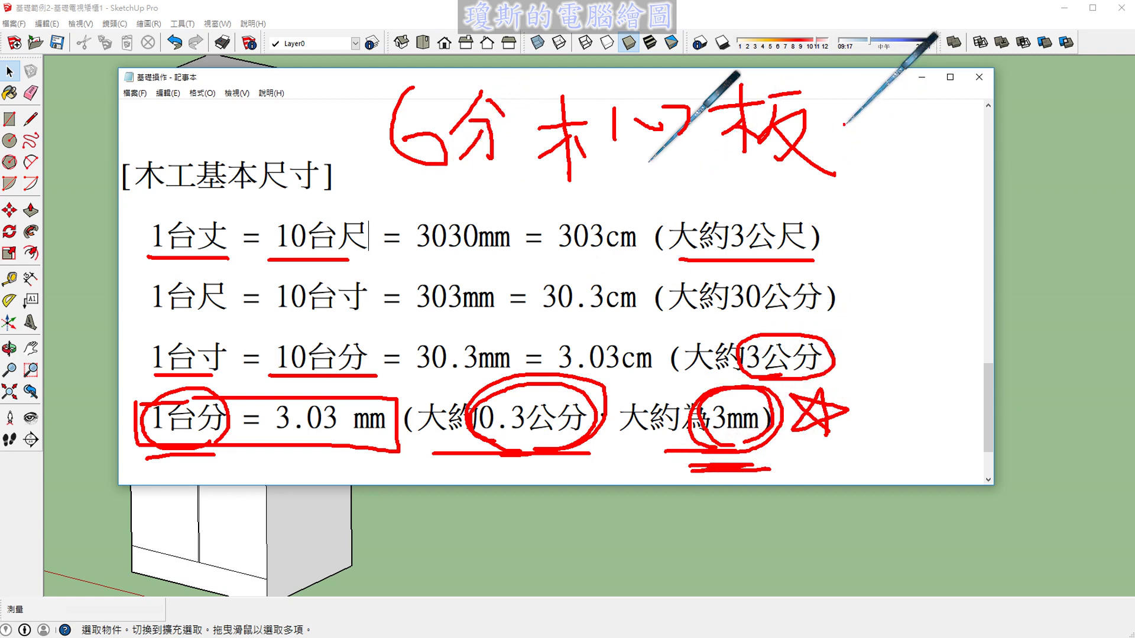
- Write ≒18mm after 6分木心板, then clear all the red annotations
{"action": "mouse_move", "coordinate": [840, 124]}
{"action": "left_mouse_down"}
{"action": "mouse_move", "coordinate": [905, 124]}
{"action": "mouse_move", "coordinate": [909, 136]}
{"action": "left_mouse_up"}
{"action": "left_click_drag", "start_coordinate": [856, 106], "coordinate": [869, 118]}
{"action": "left_click_drag", "start_coordinate": [887, 160], "coordinate": [902, 171]}
{"action": "left_click_drag", "start_coordinate": [936, 104], "coordinate": [935, 168]}
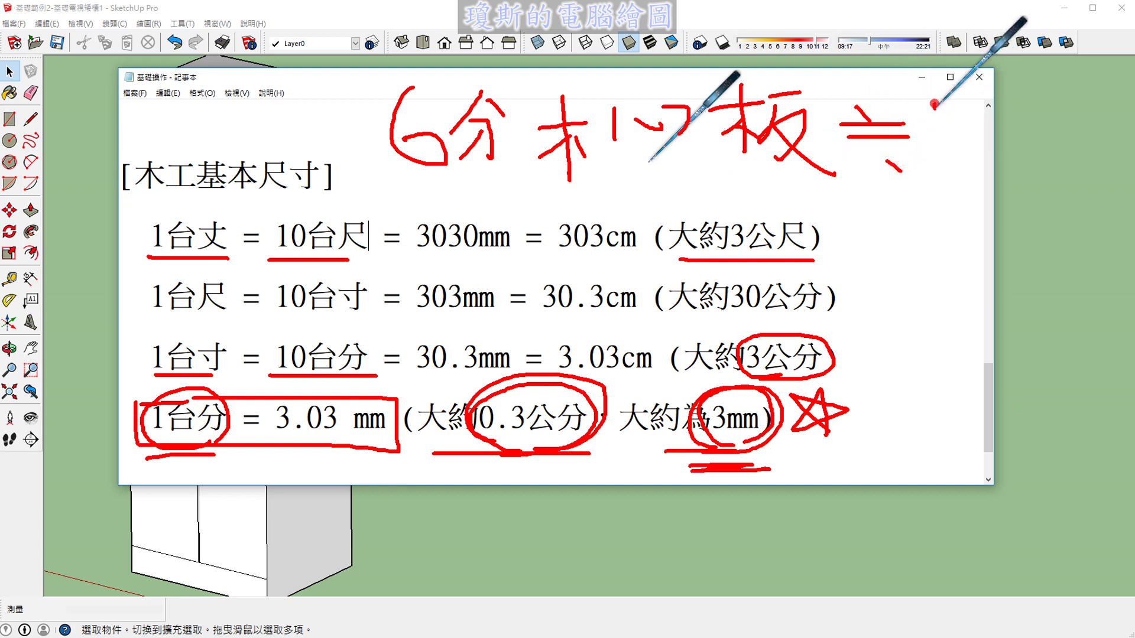
{"action": "mouse_move", "coordinate": [964, 90]}
{"action": "left_mouse_down"}
{"action": "mouse_move", "coordinate": [970, 130]}
{"action": "mouse_move", "coordinate": [974, 102]}
{"action": "left_mouse_up"}
{"action": "mouse_move", "coordinate": [995, 142]}
{"action": "left_mouse_down"}
{"action": "mouse_move", "coordinate": [996, 170]}
{"action": "mouse_move", "coordinate": [1050, 153]}
{"action": "mouse_move", "coordinate": [1057, 190]}
{"action": "left_mouse_up"}
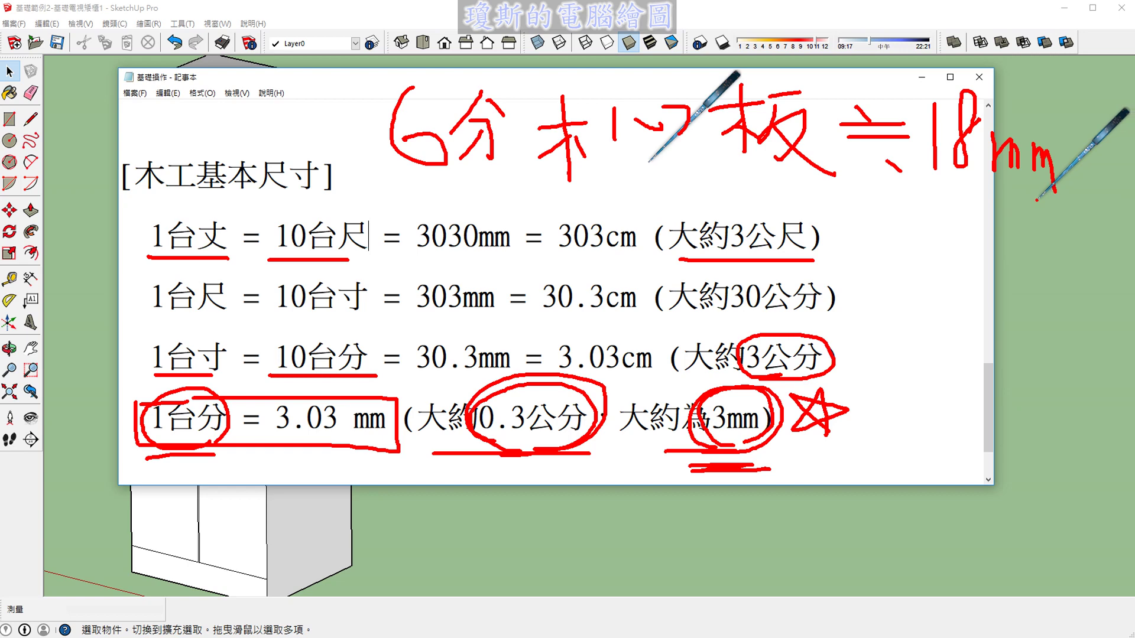
{"action": "key", "text": "Escape"}
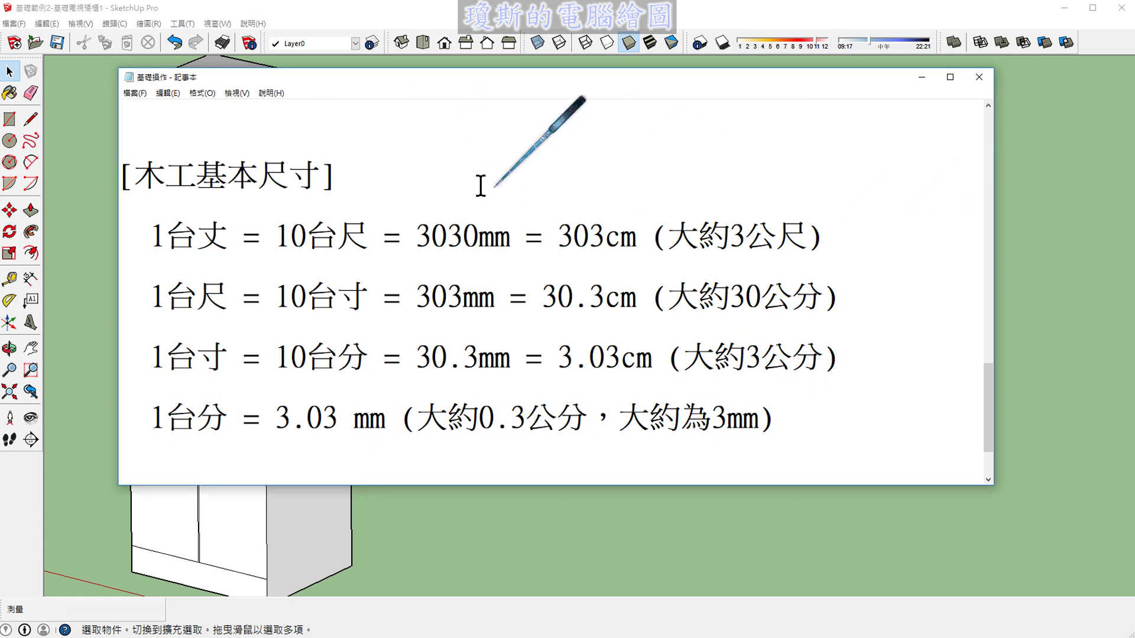
- Hide the notes and sketch a 3D board panel in red beside the cabinet
{"action": "left_click", "coordinate": [435, 93]}
{"action": "left_click", "coordinate": [1022, 189]}
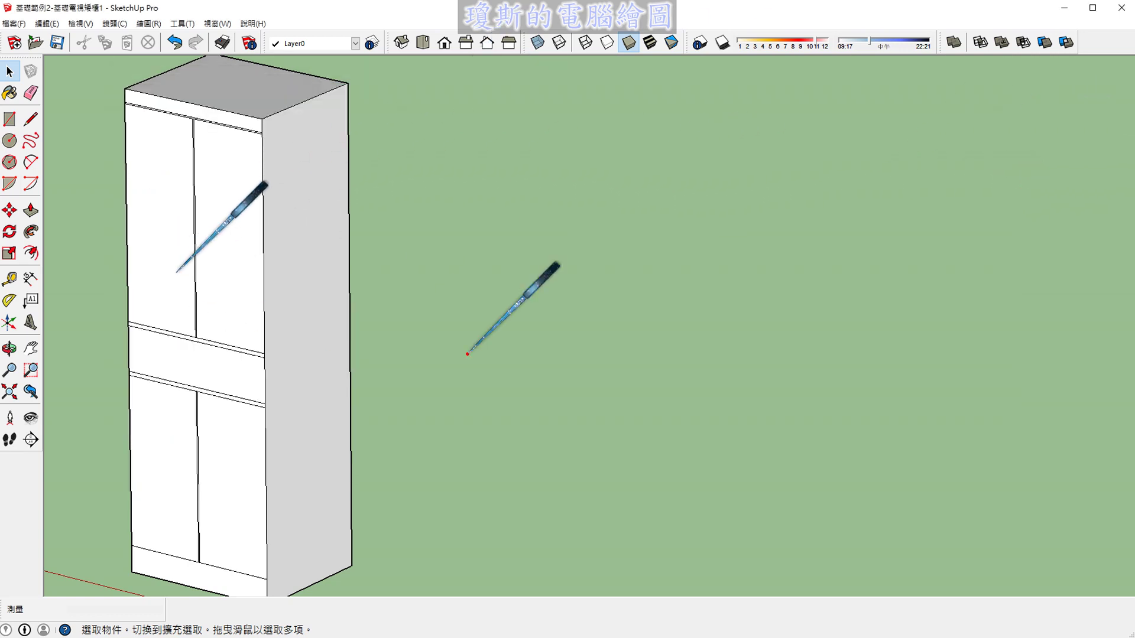
{"action": "mouse_move", "coordinate": [599, 196]}
{"action": "left_mouse_down"}
{"action": "mouse_move", "coordinate": [598, 440]}
{"action": "mouse_move", "coordinate": [597, 198]}
{"action": "mouse_move", "coordinate": [657, 196]}
{"action": "mouse_move", "coordinate": [659, 431]}
{"action": "mouse_move", "coordinate": [598, 440]}
{"action": "left_mouse_up"}
{"action": "left_click", "coordinate": [611, 211]}
{"action": "left_click_drag", "start_coordinate": [597, 198], "coordinate": [823, 55]}
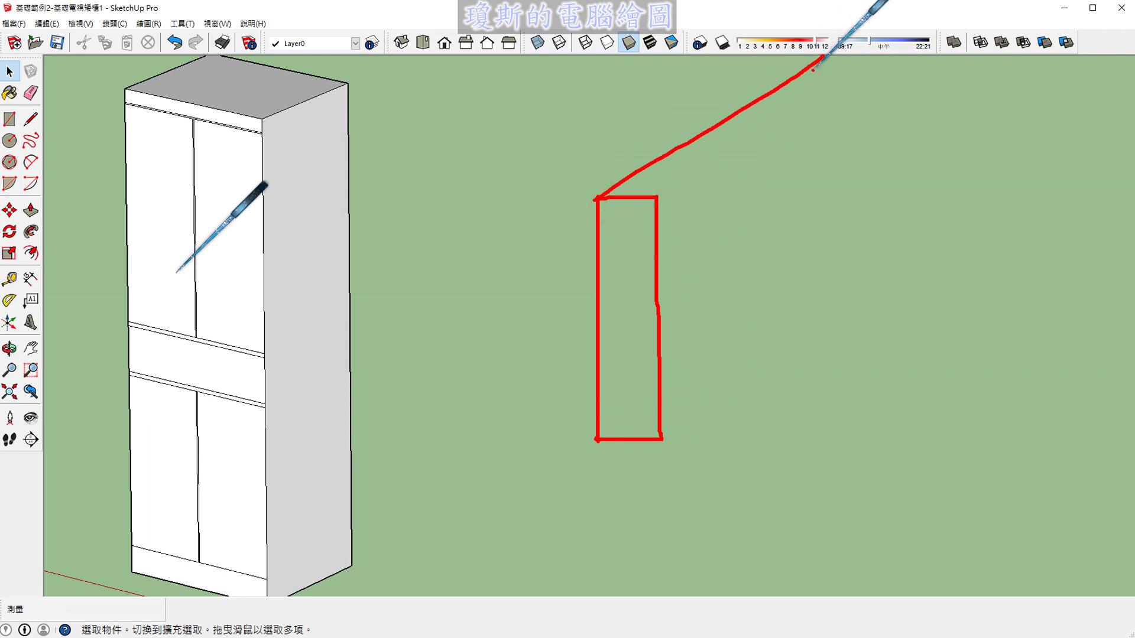
{"action": "left_click_drag", "start_coordinate": [657, 199], "coordinate": [853, 102]}
{"action": "left_click_drag", "start_coordinate": [660, 430], "coordinate": [905, 234]}
{"action": "mouse_move", "coordinate": [804, 82]}
{"action": "left_mouse_down"}
{"action": "mouse_move", "coordinate": [855, 82]}
{"action": "mouse_move", "coordinate": [872, 242]}
{"action": "left_mouse_up"}
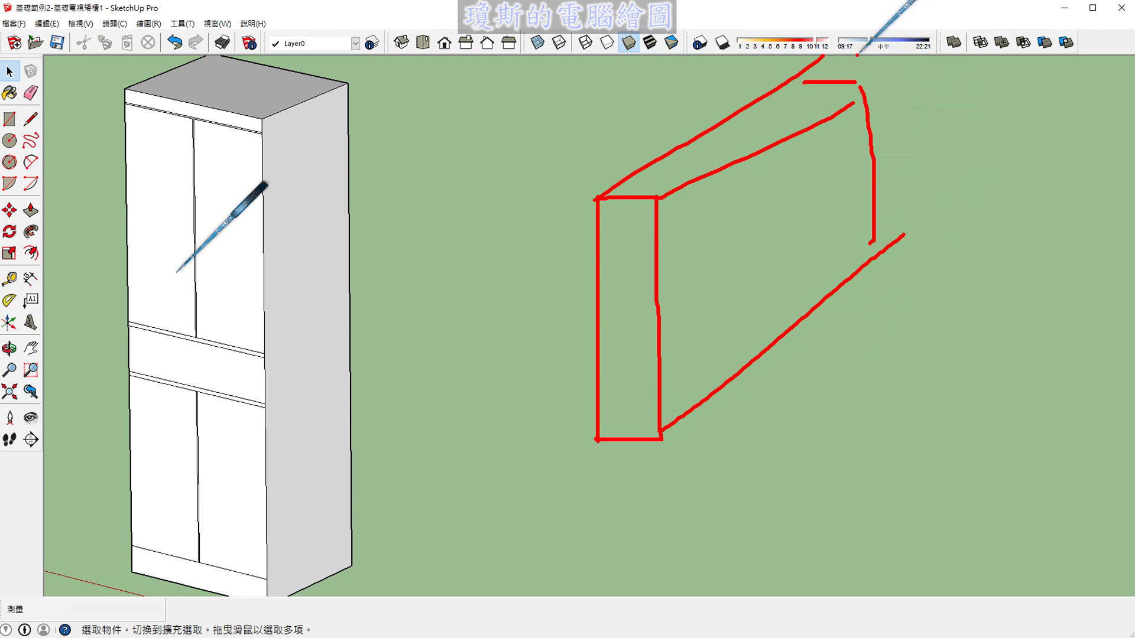
- Add extension lines, a ticked dimension line and the value 18 below the board front
{"action": "left_click_drag", "start_coordinate": [596, 456], "coordinate": [599, 529]}
{"action": "left_click_drag", "start_coordinate": [662, 454], "coordinate": [661, 530]}
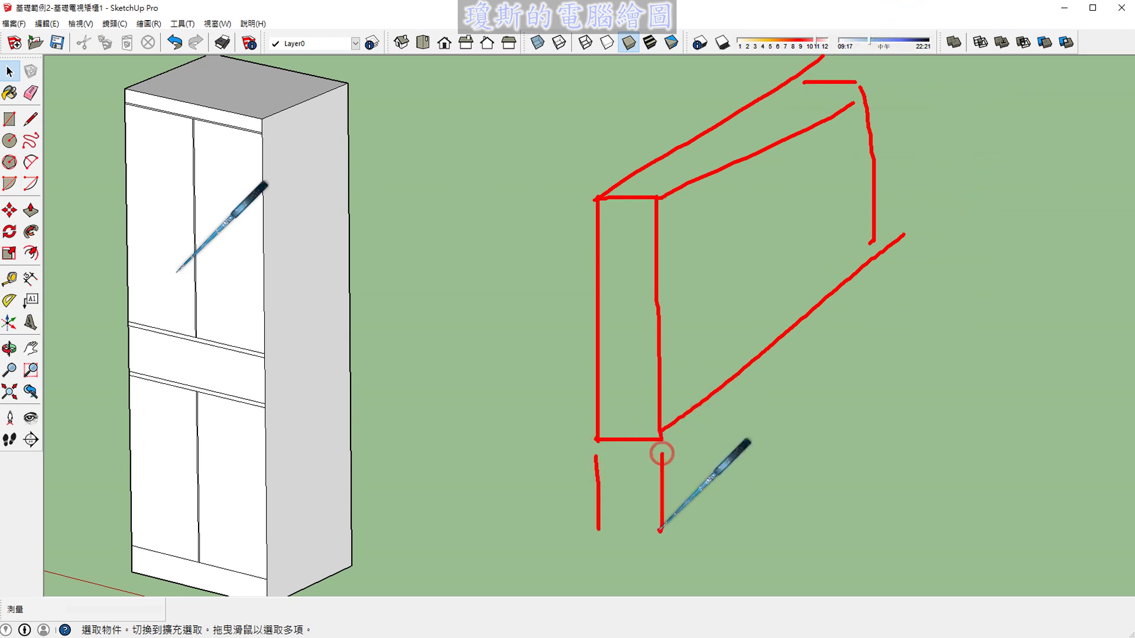
{"action": "left_click_drag", "start_coordinate": [566, 502], "coordinate": [684, 499]}
{"action": "left_click_drag", "start_coordinate": [609, 489], "coordinate": [579, 524]}
{"action": "mouse_move", "coordinate": [674, 491]}
{"action": "left_mouse_down"}
{"action": "mouse_move", "coordinate": [641, 521]}
{"action": "mouse_move", "coordinate": [609, 596]}
{"action": "left_mouse_up"}
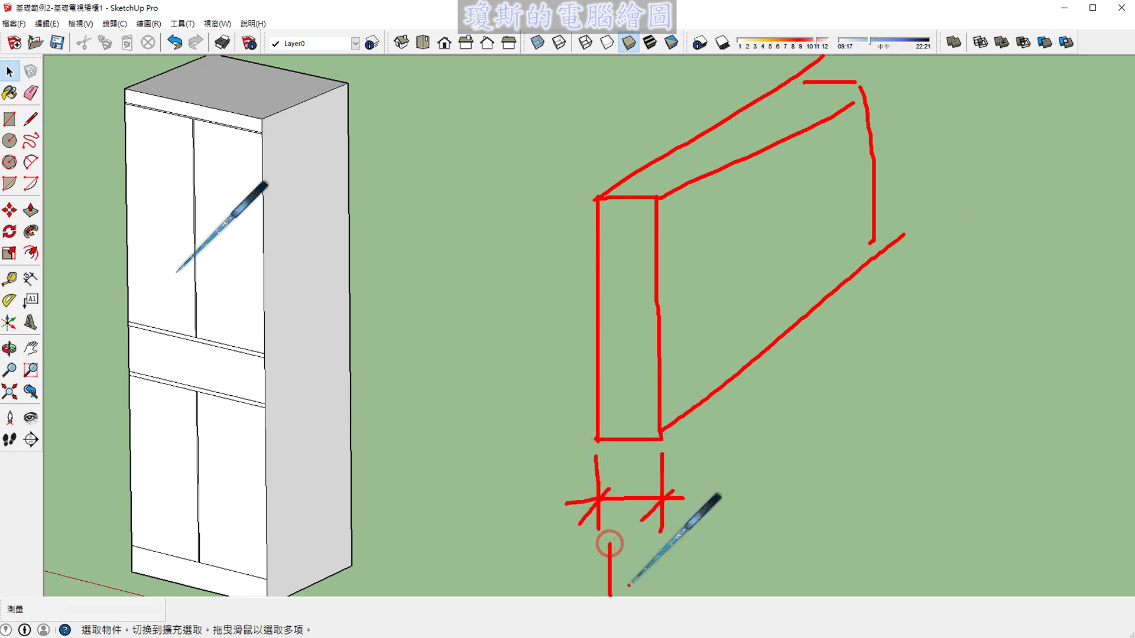
{"action": "left_click_drag", "start_coordinate": [639, 556], "coordinate": [628, 553]}
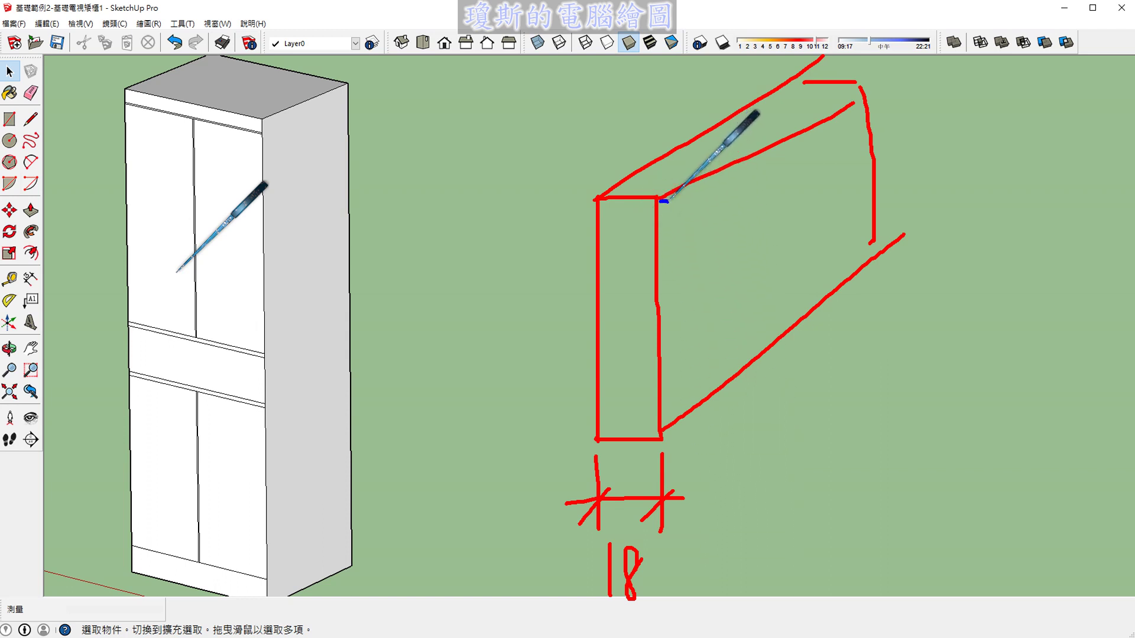
- Trace a blue offset outline around the board's front, top and bottom edges, labelled 0,5 mm
{"action": "left_click_drag", "start_coordinate": [662, 201], "coordinate": [676, 430]}
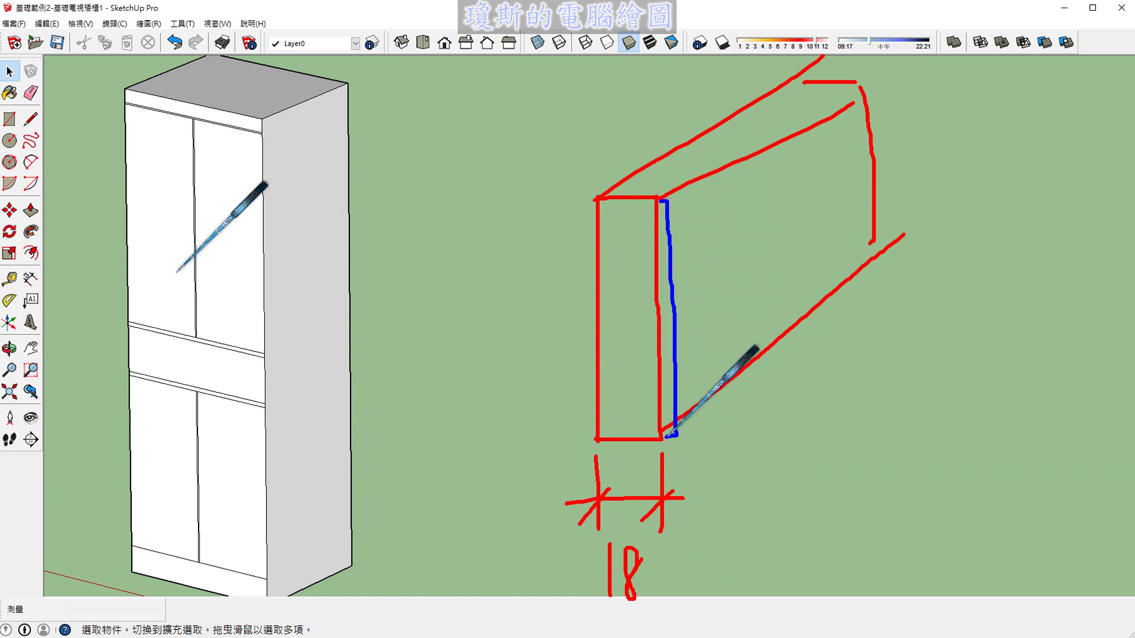
{"action": "left_click_drag", "start_coordinate": [665, 201], "coordinate": [862, 108]}
{"action": "left_click_drag", "start_coordinate": [683, 438], "coordinate": [853, 297]}
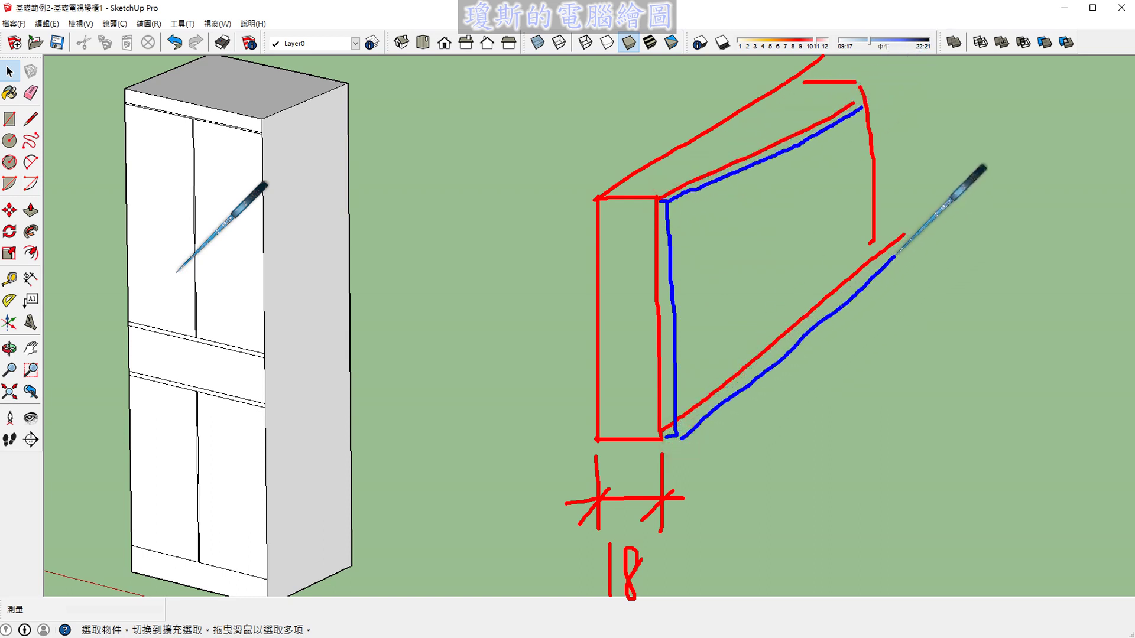
{"action": "mouse_move", "coordinate": [895, 255]}
{"action": "left_mouse_down"}
{"action": "mouse_move", "coordinate": [892, 147]}
{"action": "mouse_move", "coordinate": [864, 91]}
{"action": "mouse_move", "coordinate": [924, 76]}
{"action": "mouse_move", "coordinate": [915, 69]}
{"action": "mouse_move", "coordinate": [944, 100]}
{"action": "left_mouse_up"}
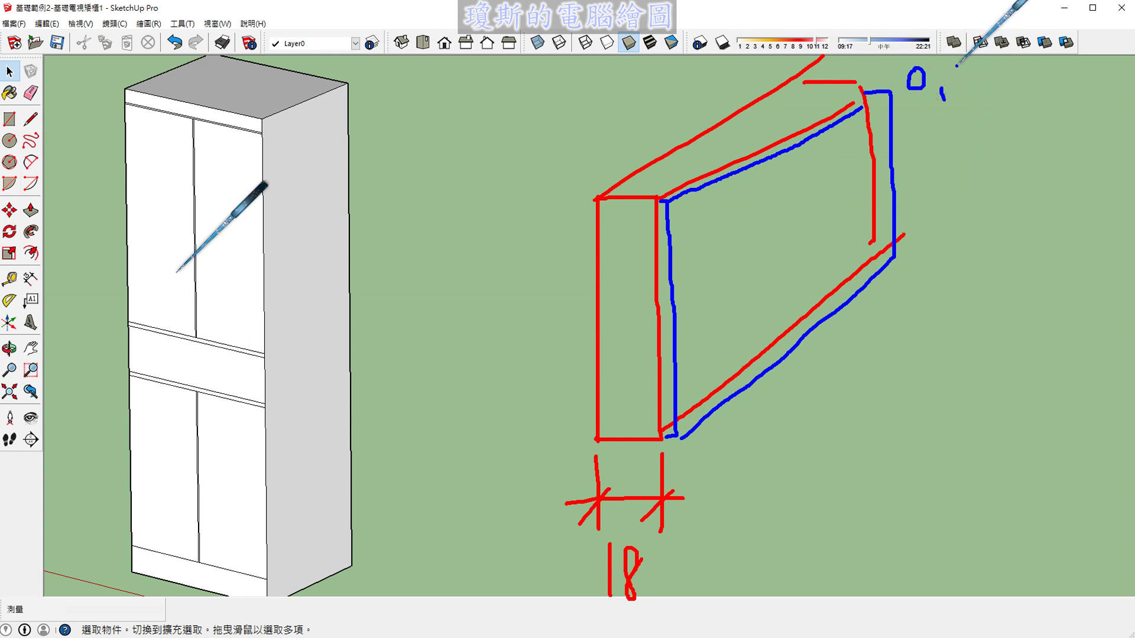
{"action": "mouse_move", "coordinate": [964, 58]}
{"action": "left_mouse_down"}
{"action": "mouse_move", "coordinate": [951, 87]}
{"action": "mouse_move", "coordinate": [967, 57]}
{"action": "mouse_move", "coordinate": [1035, 93]}
{"action": "left_mouse_up"}
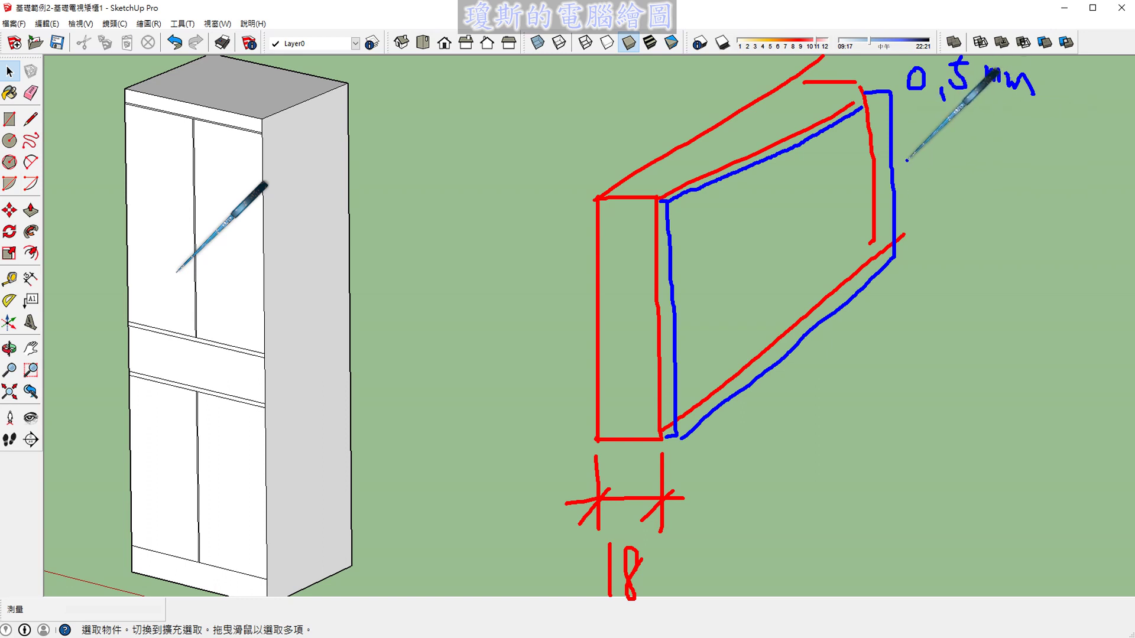
- Add a small blue 0,5 dimension at the top corner and trace the left-side offset
{"action": "mouse_move", "coordinate": [661, 195]}
{"action": "left_mouse_down"}
{"action": "mouse_move", "coordinate": [657, 80]}
{"action": "mouse_move", "coordinate": [672, 195]}
{"action": "left_mouse_up"}
{"action": "mouse_move", "coordinate": [622, 132]}
{"action": "left_mouse_down"}
{"action": "mouse_move", "coordinate": [688, 127]}
{"action": "mouse_move", "coordinate": [665, 121]}
{"action": "left_mouse_up"}
{"action": "left_click_drag", "start_coordinate": [665, 136], "coordinate": [680, 121]}
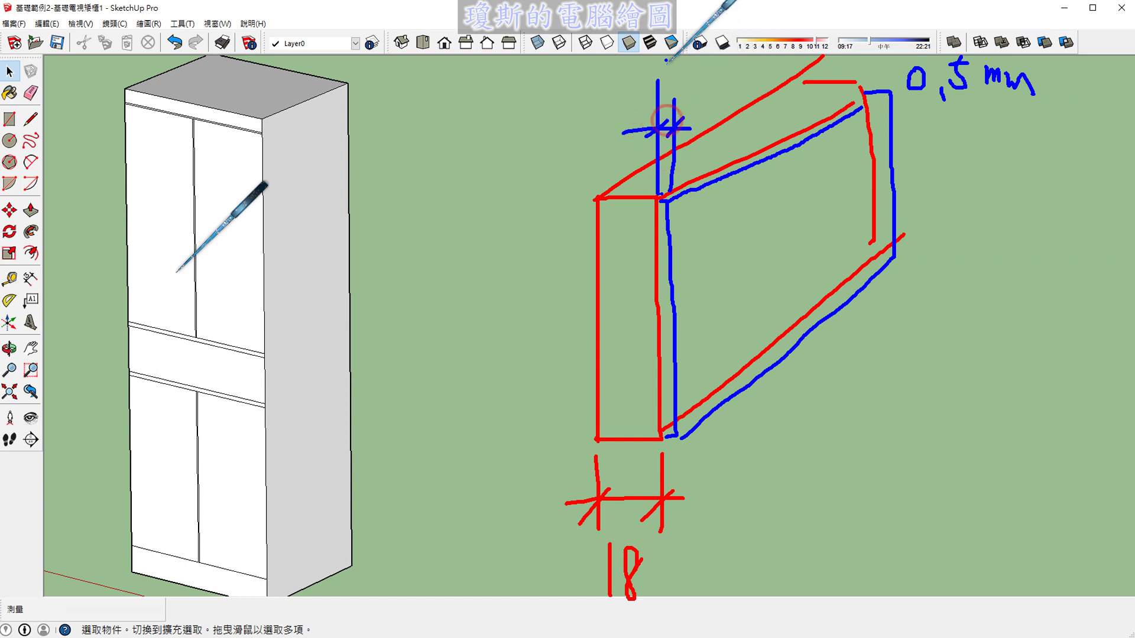
{"action": "mouse_move", "coordinate": [658, 45]}
{"action": "left_mouse_down"}
{"action": "mouse_move", "coordinate": [656, 65]}
{"action": "mouse_move", "coordinate": [674, 73]}
{"action": "left_mouse_up"}
{"action": "left_click_drag", "start_coordinate": [697, 65], "coordinate": [687, 40]}
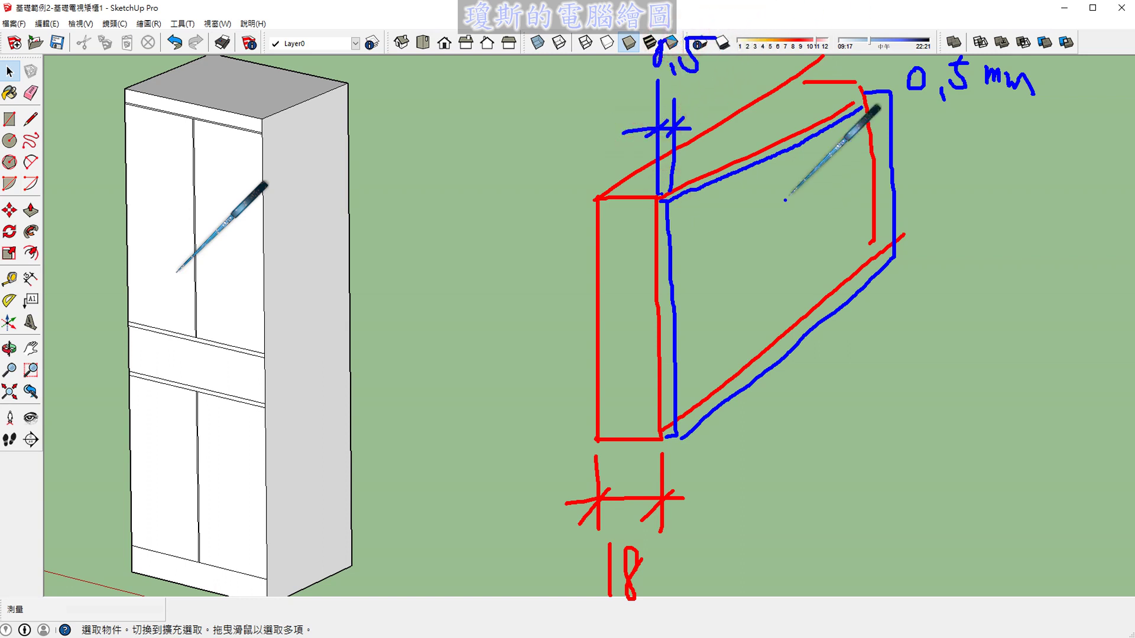
{"action": "mouse_move", "coordinate": [595, 198]}
{"action": "left_mouse_down"}
{"action": "mouse_move", "coordinate": [585, 225]}
{"action": "mouse_move", "coordinate": [594, 439]}
{"action": "left_mouse_up"}
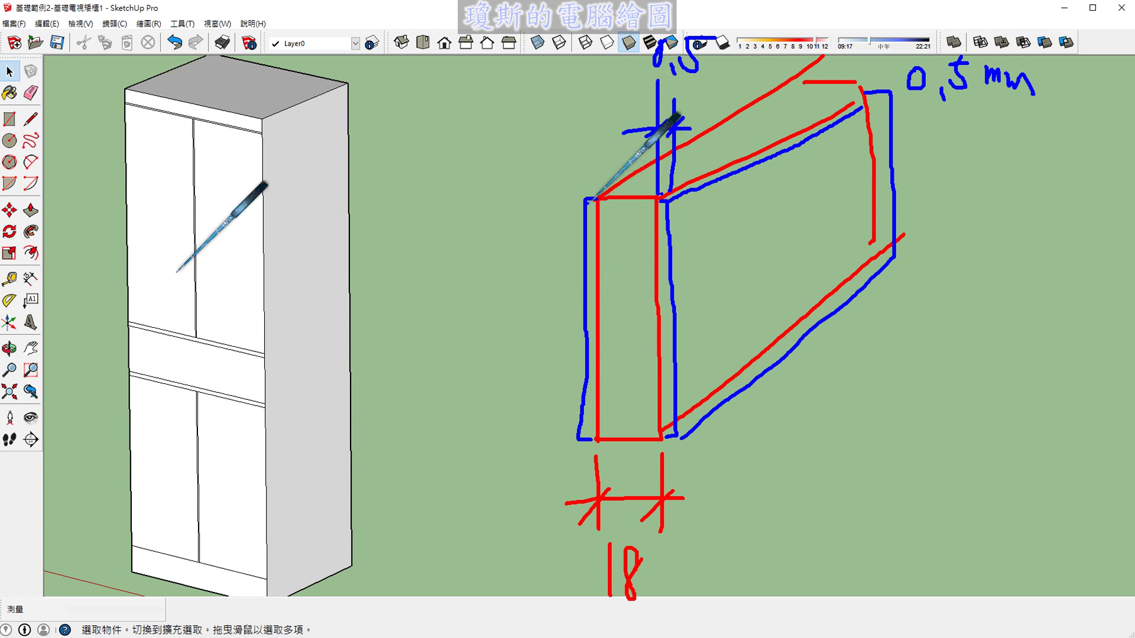
- Complete the blue left offset along the upper edge and dimension that gap as 0,5
{"action": "left_click_drag", "start_coordinate": [588, 197], "coordinate": [785, 71]}
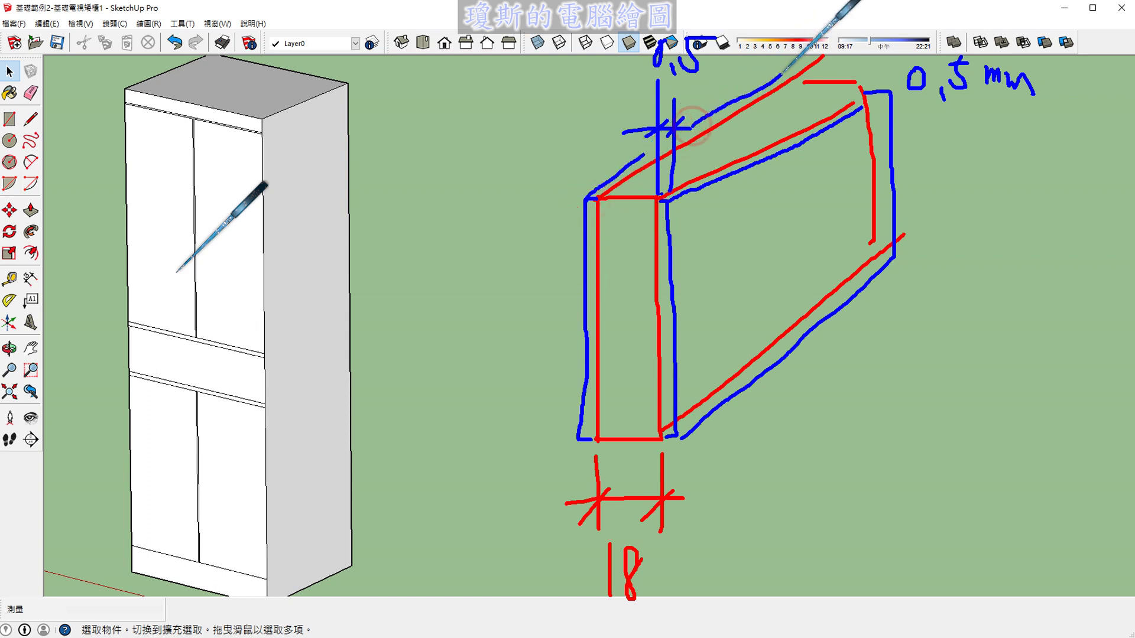
{"action": "left_click_drag", "start_coordinate": [588, 101], "coordinate": [589, 189]}
{"action": "left_click_drag", "start_coordinate": [600, 131], "coordinate": [600, 188]}
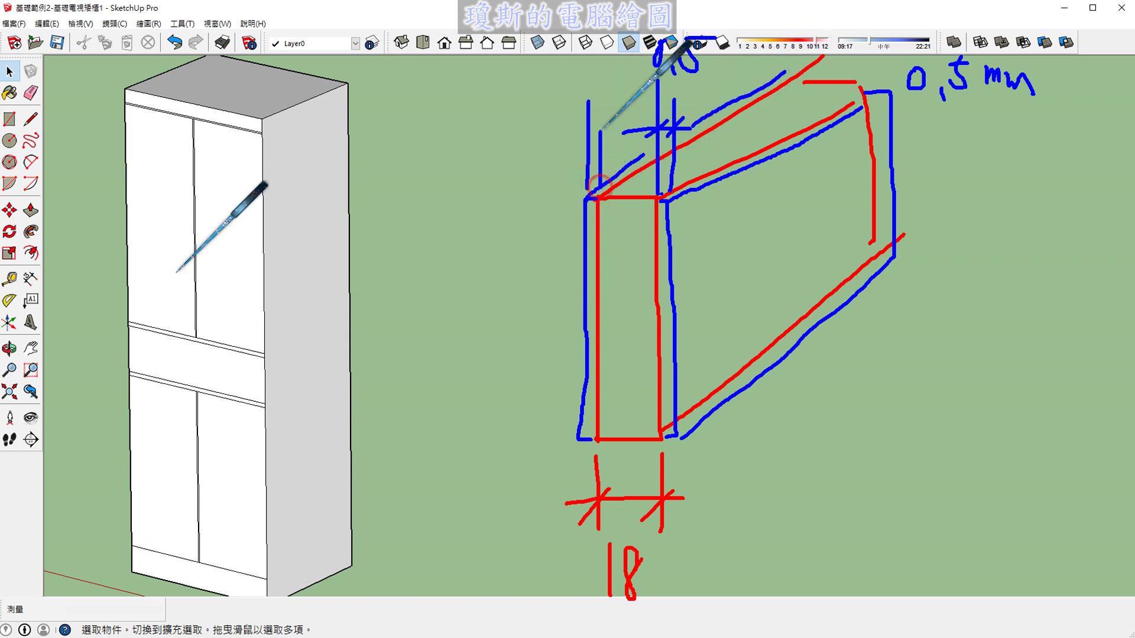
{"action": "left_click_drag", "start_coordinate": [563, 154], "coordinate": [614, 147]}
{"action": "mouse_move", "coordinate": [578, 71]}
{"action": "left_mouse_down"}
{"action": "mouse_move", "coordinate": [574, 92]}
{"action": "mouse_move", "coordinate": [590, 96]}
{"action": "left_mouse_up"}
{"action": "mouse_move", "coordinate": [604, 70]}
{"action": "left_mouse_down"}
{"action": "mouse_move", "coordinate": [609, 86]}
{"action": "mouse_move", "coordinate": [622, 61]}
{"action": "left_mouse_up"}
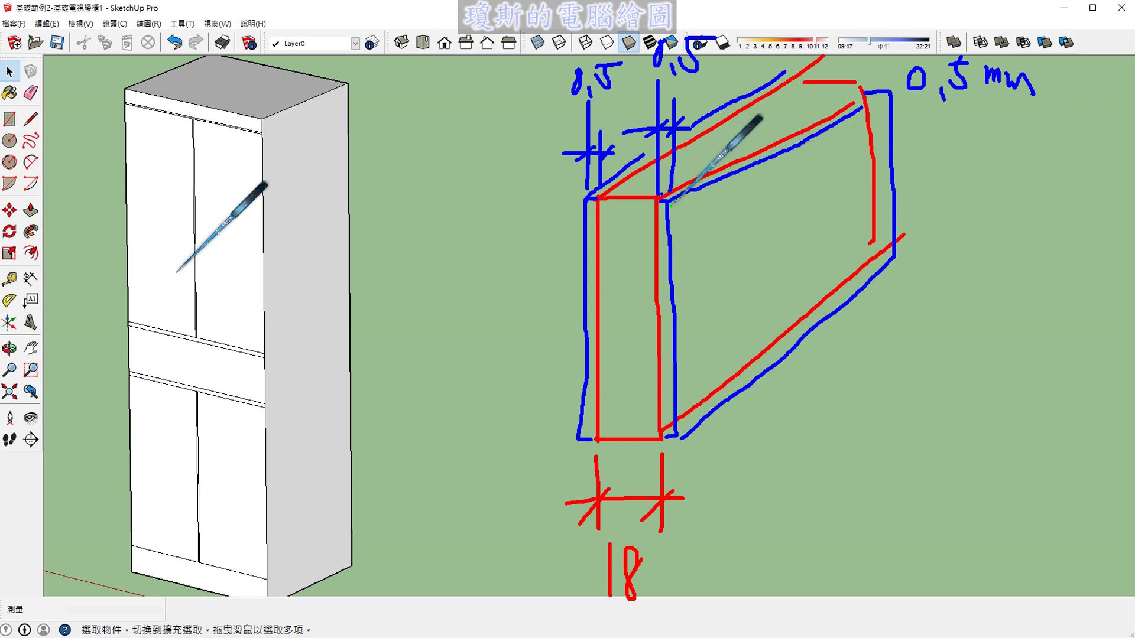
- Draw a green inner outline along the front, top and bottom with a ticked gap dimension
{"action": "left_click_drag", "start_coordinate": [672, 204], "coordinate": [689, 424]}
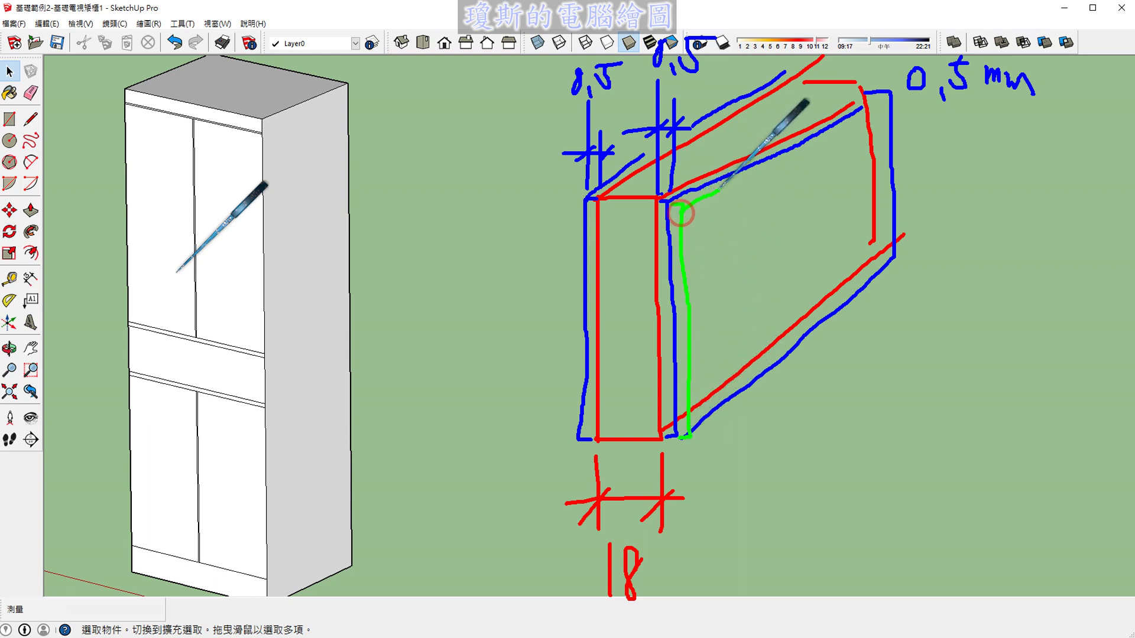
{"action": "mouse_move", "coordinate": [681, 206]}
{"action": "left_mouse_down"}
{"action": "mouse_move", "coordinate": [896, 95]}
{"action": "mouse_move", "coordinate": [902, 261]}
{"action": "mouse_move", "coordinate": [864, 302]}
{"action": "left_mouse_up"}
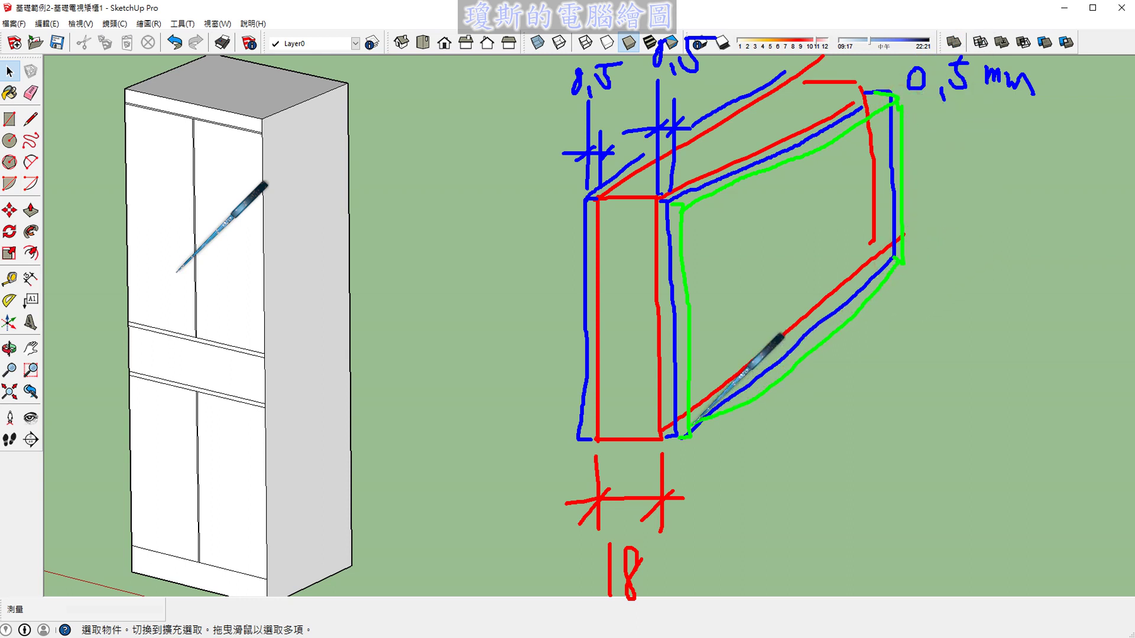
{"action": "left_click_drag", "start_coordinate": [764, 392], "coordinate": [692, 442]}
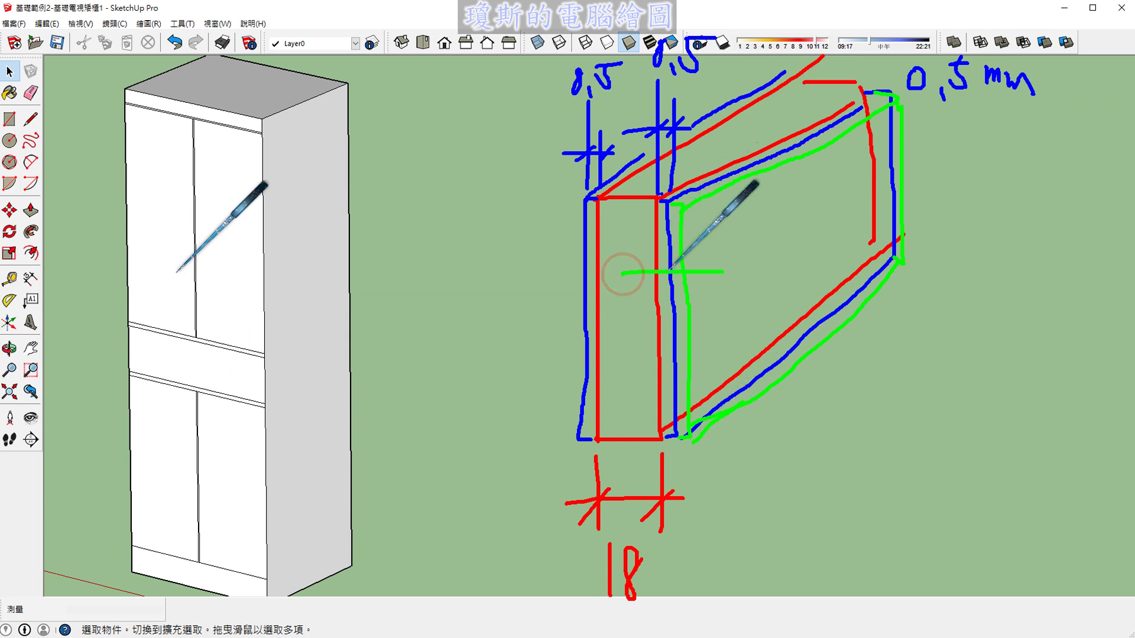
{"action": "mouse_move", "coordinate": [620, 274]}
{"action": "left_mouse_down"}
{"action": "mouse_move", "coordinate": [722, 272]}
{"action": "mouse_move", "coordinate": [685, 284]}
{"action": "left_mouse_up"}
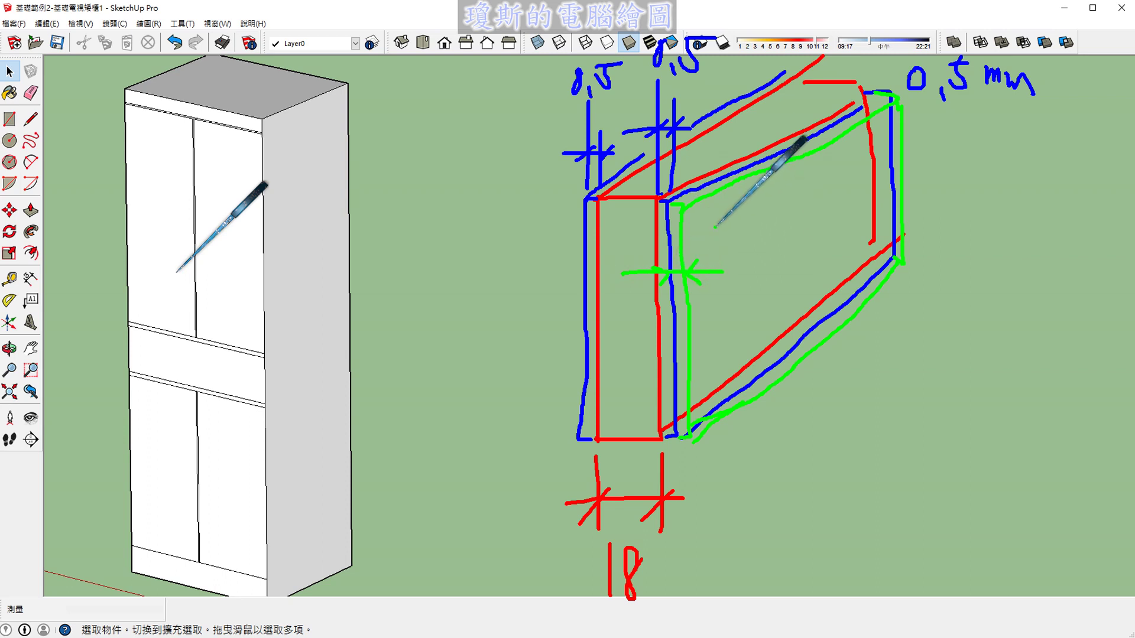
{"action": "left_click_drag", "start_coordinate": [718, 225], "coordinate": [727, 252]}
{"action": "mouse_move", "coordinate": [750, 214]}
{"action": "left_mouse_down"}
{"action": "mouse_move", "coordinate": [746, 235]}
{"action": "mouse_move", "coordinate": [769, 254]}
{"action": "mouse_move", "coordinate": [813, 246]}
{"action": "mouse_move", "coordinate": [835, 226]}
{"action": "mouse_move", "coordinate": [844, 243]}
{"action": "mouse_move", "coordinate": [877, 234]}
{"action": "mouse_move", "coordinate": [888, 260]}
{"action": "left_mouse_up"}
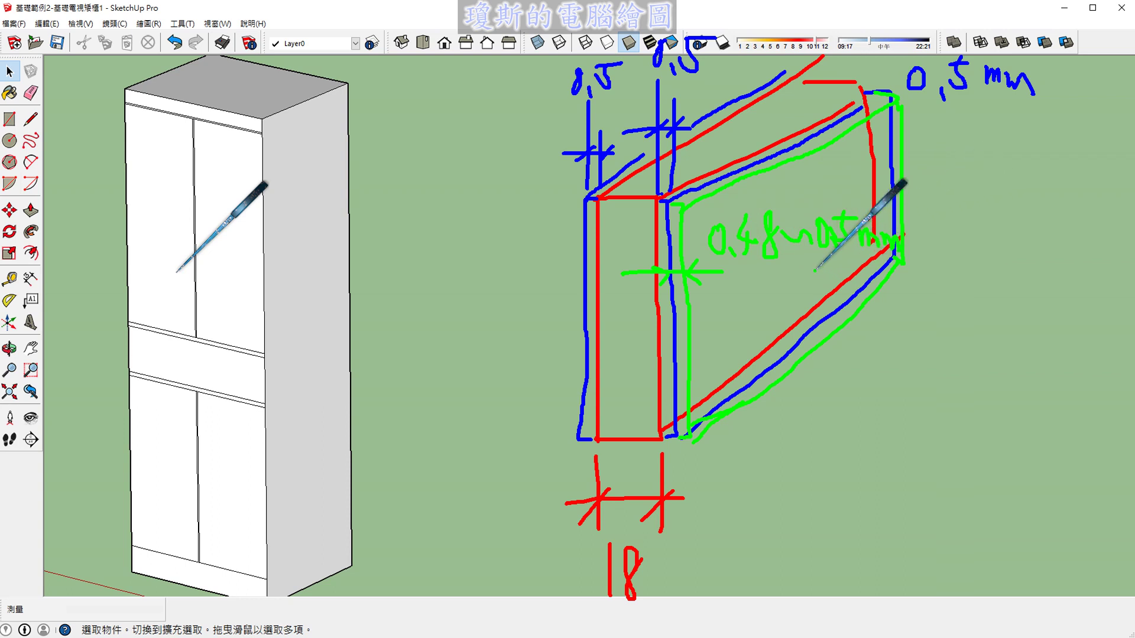
- Underline the green 0.48~0.5mm label, trace the green left outline, and arrow to the left gap
{"action": "left_click_drag", "start_coordinate": [813, 268], "coordinate": [874, 268]}
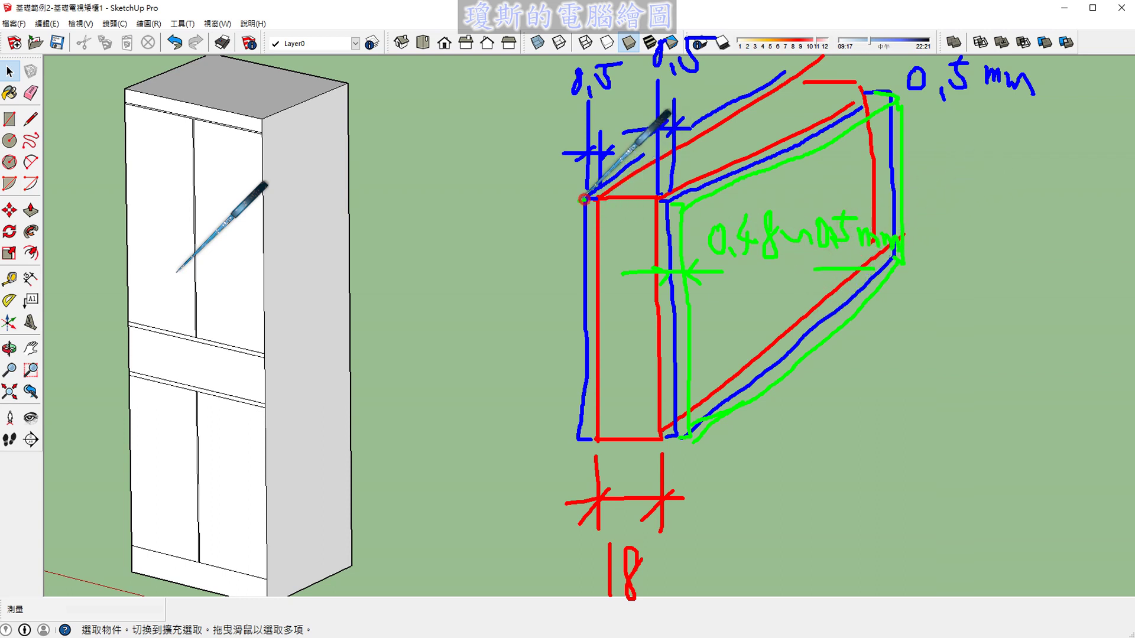
{"action": "left_click_drag", "start_coordinate": [571, 201], "coordinate": [575, 437]}
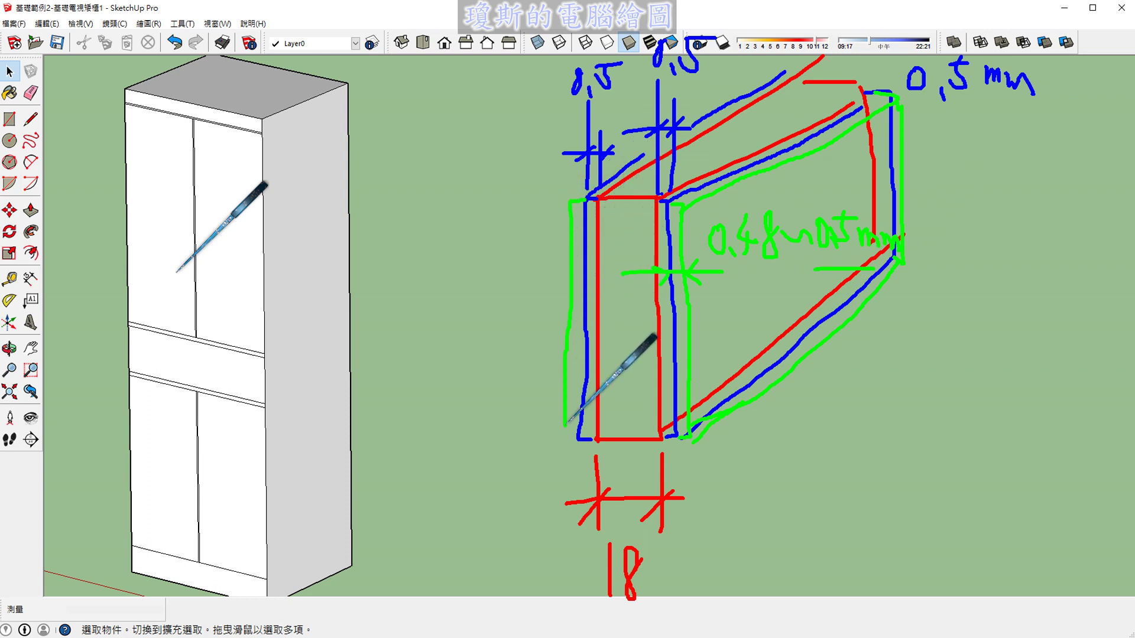
{"action": "left_click_drag", "start_coordinate": [515, 315], "coordinate": [625, 313]}
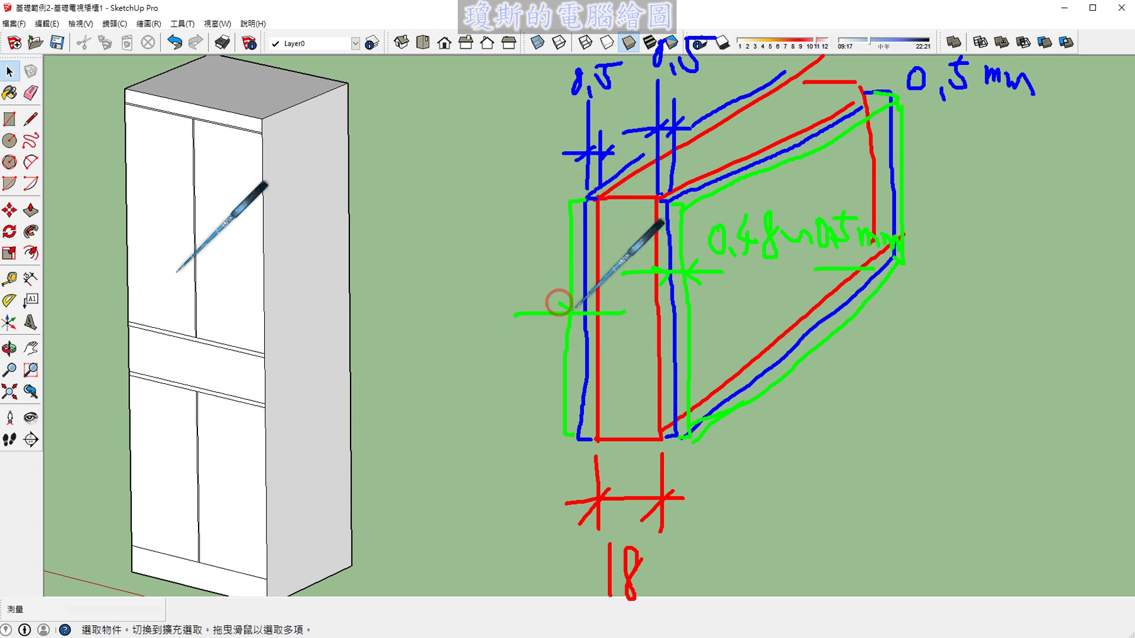
{"action": "mouse_move", "coordinate": [558, 302]}
{"action": "left_mouse_down"}
{"action": "mouse_move", "coordinate": [558, 323]}
{"action": "mouse_move", "coordinate": [591, 325]}
{"action": "left_mouse_up"}
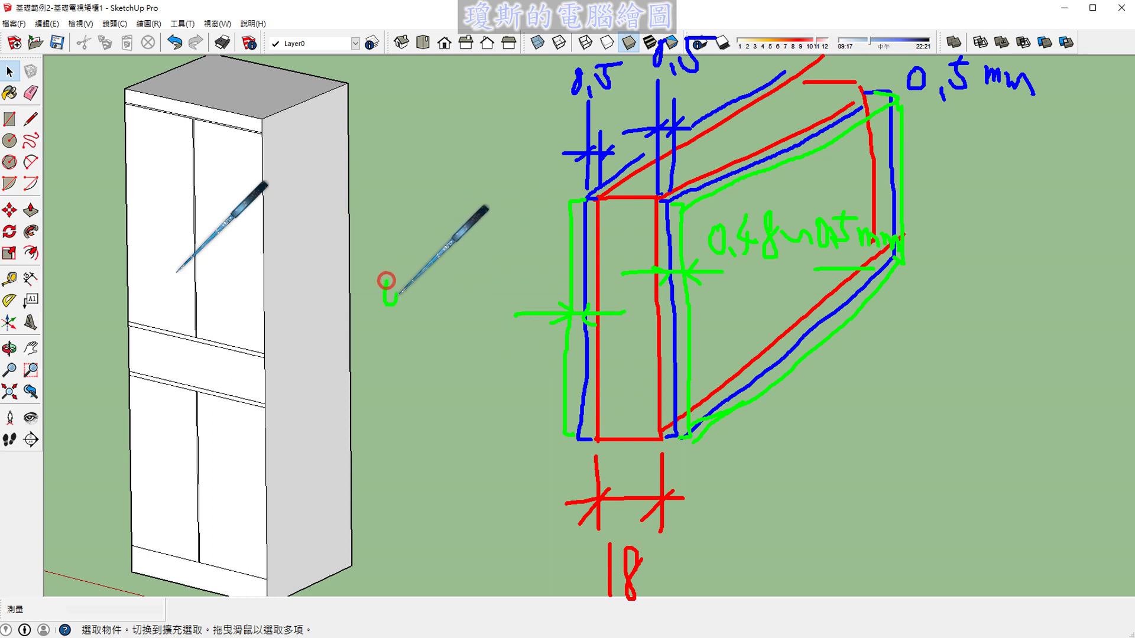
- Label the left gap 0.48~0.5 mm and draw green extension lines below both outline corners
{"action": "left_click_drag", "start_coordinate": [386, 277], "coordinate": [387, 304]}
{"action": "mouse_move", "coordinate": [395, 288]}
{"action": "left_mouse_down"}
{"action": "mouse_move", "coordinate": [411, 303]}
{"action": "mouse_move", "coordinate": [437, 290]}
{"action": "mouse_move", "coordinate": [421, 305]}
{"action": "left_mouse_up"}
{"action": "mouse_move", "coordinate": [464, 263]}
{"action": "left_mouse_down"}
{"action": "mouse_move", "coordinate": [449, 310]}
{"action": "mouse_move", "coordinate": [504, 288]}
{"action": "mouse_move", "coordinate": [522, 296]}
{"action": "left_mouse_up"}
{"action": "left_click", "coordinate": [512, 296]}
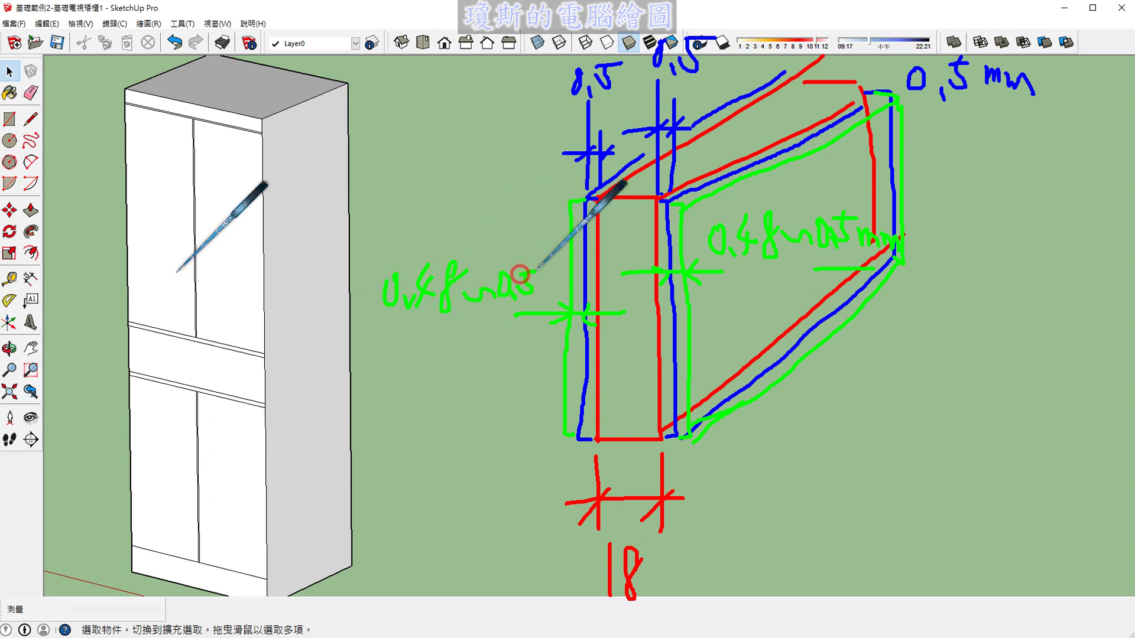
{"action": "left_click_drag", "start_coordinate": [467, 343], "coordinate": [506, 340]}
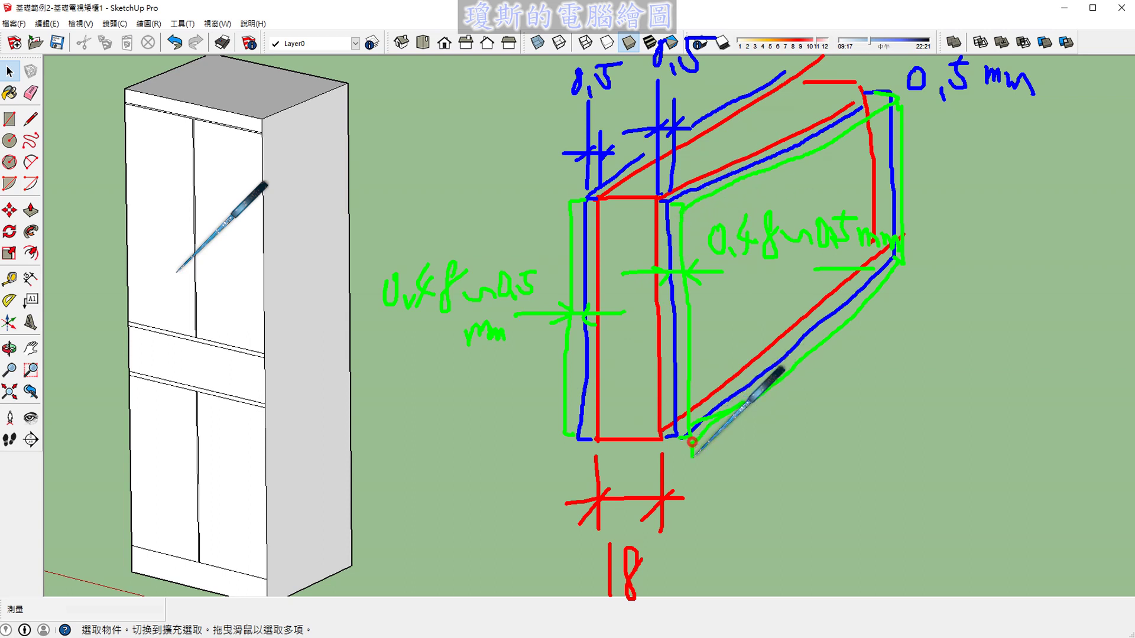
{"action": "mouse_move", "coordinate": [691, 440]}
{"action": "left_mouse_down"}
{"action": "mouse_move", "coordinate": [692, 520]}
{"action": "mouse_move", "coordinate": [701, 501]}
{"action": "mouse_move", "coordinate": [695, 492]}
{"action": "mouse_move", "coordinate": [681, 558]}
{"action": "left_mouse_up"}
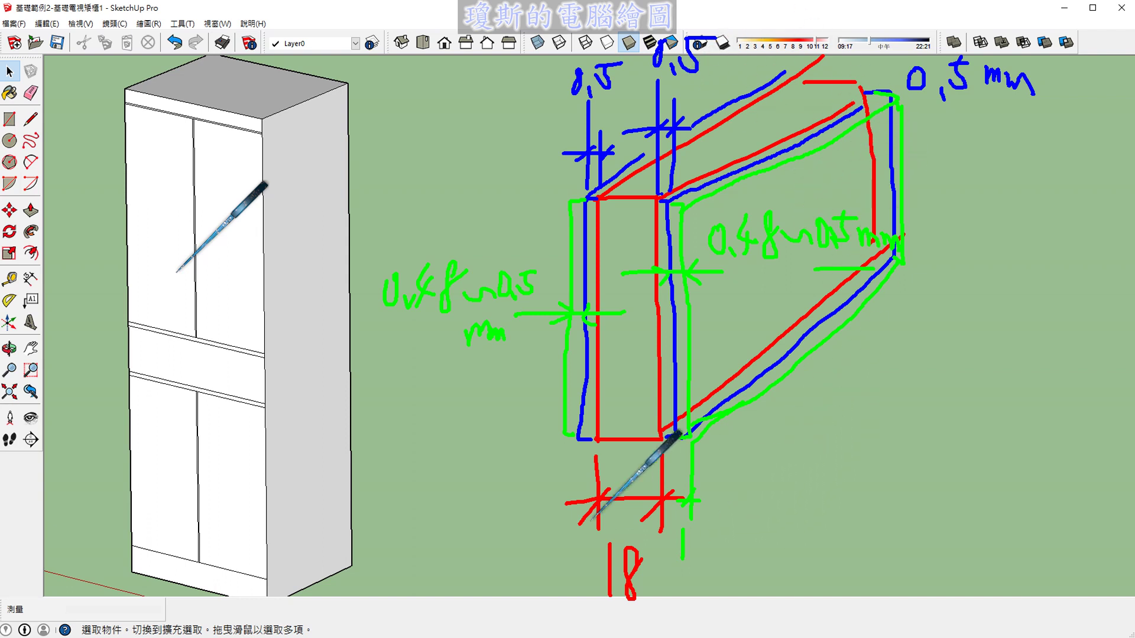
{"action": "mouse_move", "coordinate": [558, 444]}
{"action": "left_mouse_down"}
{"action": "mouse_move", "coordinate": [562, 548]}
{"action": "mouse_move", "coordinate": [578, 559]}
{"action": "left_mouse_up"}
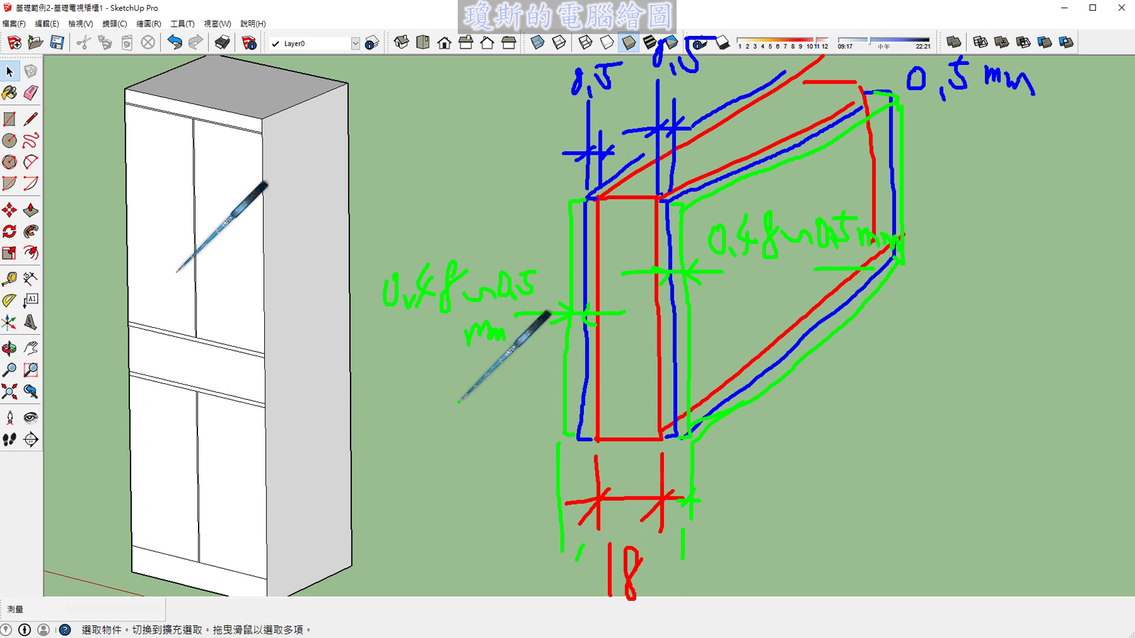
{"action": "left_click_drag", "start_coordinate": [444, 398], "coordinate": [1032, 393]}
{"action": "left_click_drag", "start_coordinate": [535, 381], "coordinate": [534, 425]}
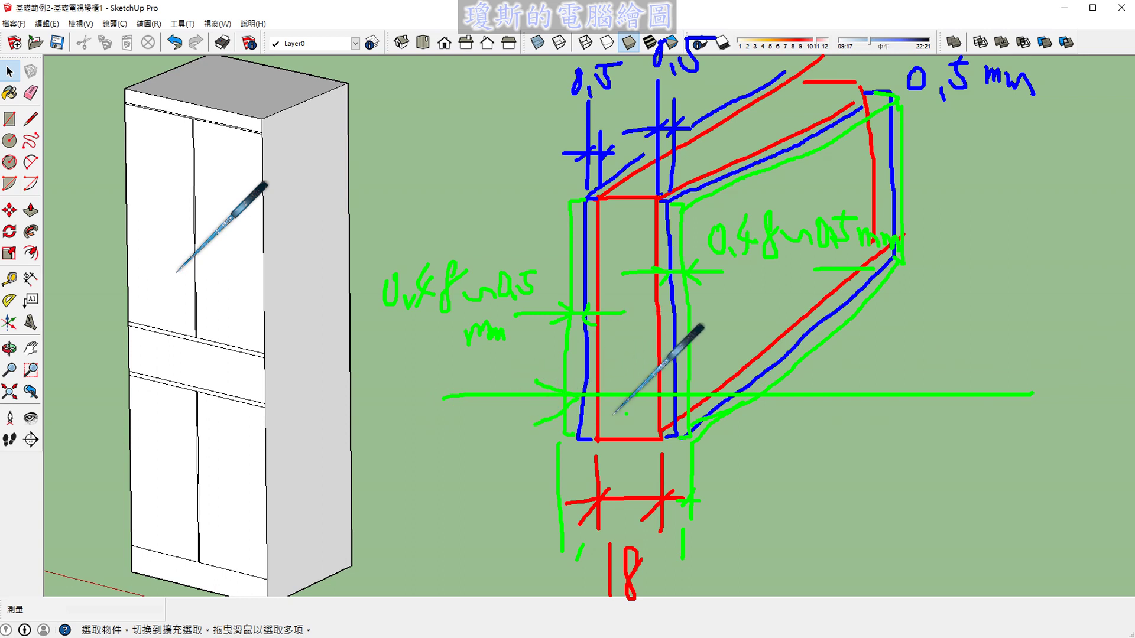
{"action": "left_click_drag", "start_coordinate": [704, 408], "coordinate": [703, 378]}
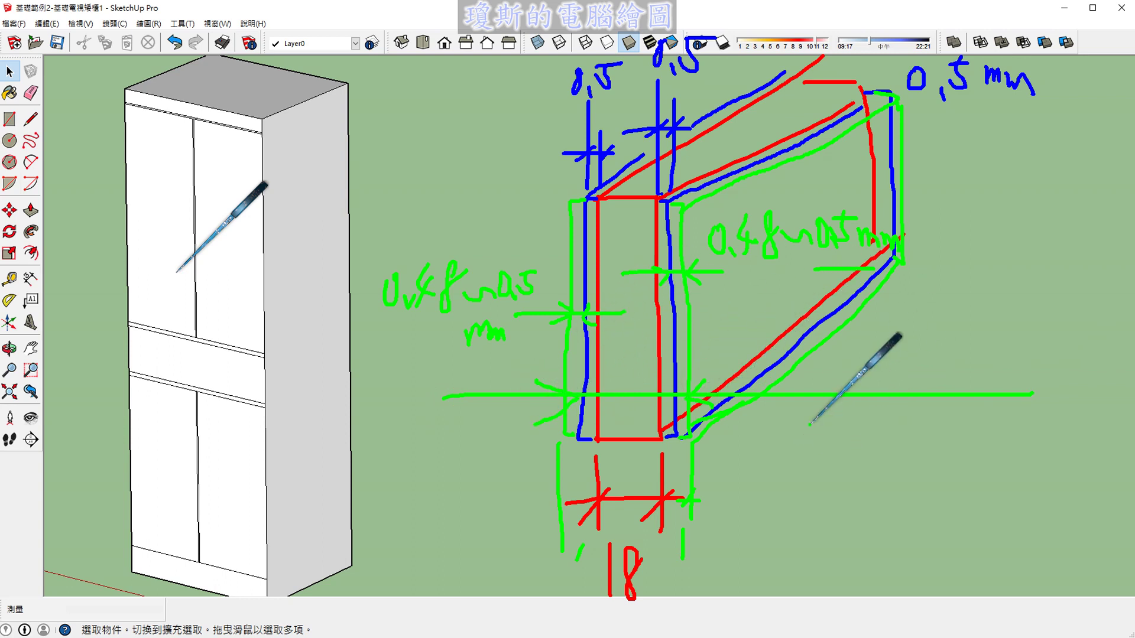
{"action": "left_click_drag", "start_coordinate": [872, 353], "coordinate": [937, 391]}
{"action": "mouse_move", "coordinate": [952, 362]}
{"action": "left_mouse_down"}
{"action": "mouse_move", "coordinate": [956, 384]}
{"action": "mouse_move", "coordinate": [1011, 384]}
{"action": "left_mouse_up"}
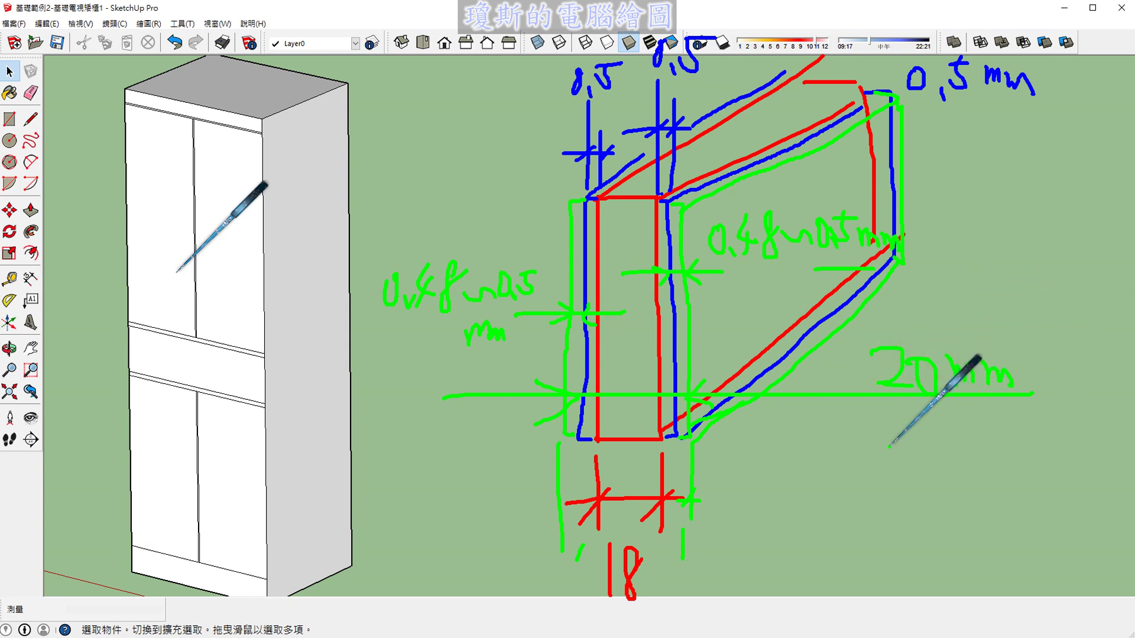
{"action": "mouse_move", "coordinate": [863, 454]}
{"action": "left_mouse_down"}
{"action": "mouse_move", "coordinate": [894, 499]}
{"action": "mouse_move", "coordinate": [950, 481]}
{"action": "mouse_move", "coordinate": [963, 503]}
{"action": "mouse_move", "coordinate": [820, 500]}
{"action": "mouse_move", "coordinate": [977, 535]}
{"action": "left_mouse_up"}
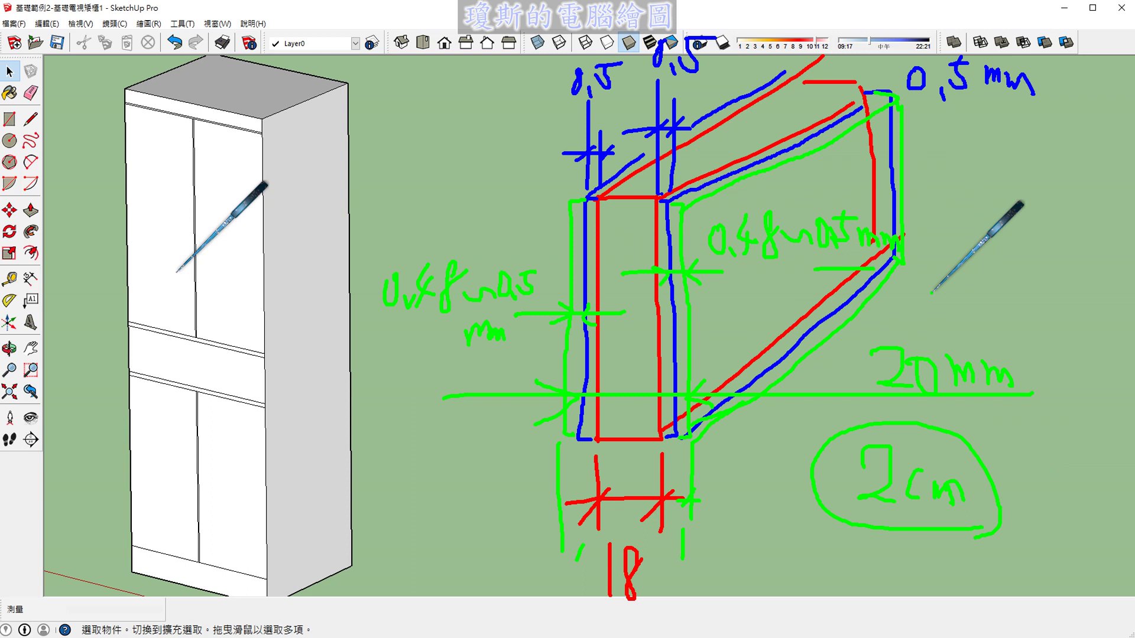
{"action": "key", "text": "Escape"}
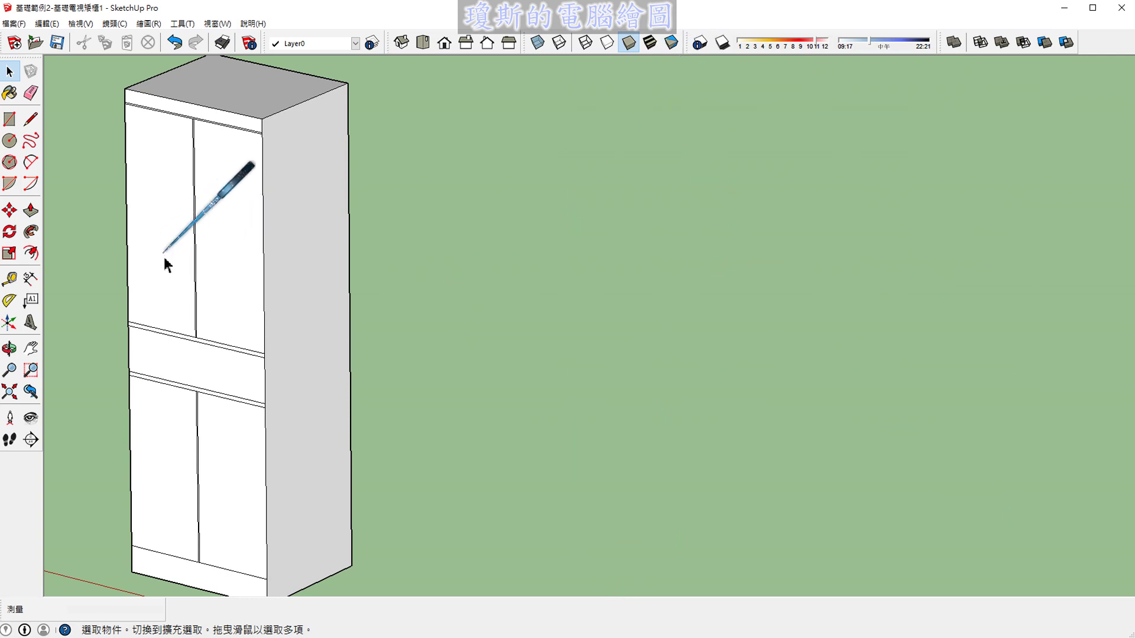
- Pan the cabinet right and zoom in close on its upper doors and top
{"action": "middle_click_drag", "start_coordinate": [346, 279], "coordinate": [698, 317], "text": "shift"}
{"action": "key", "text": "space"}
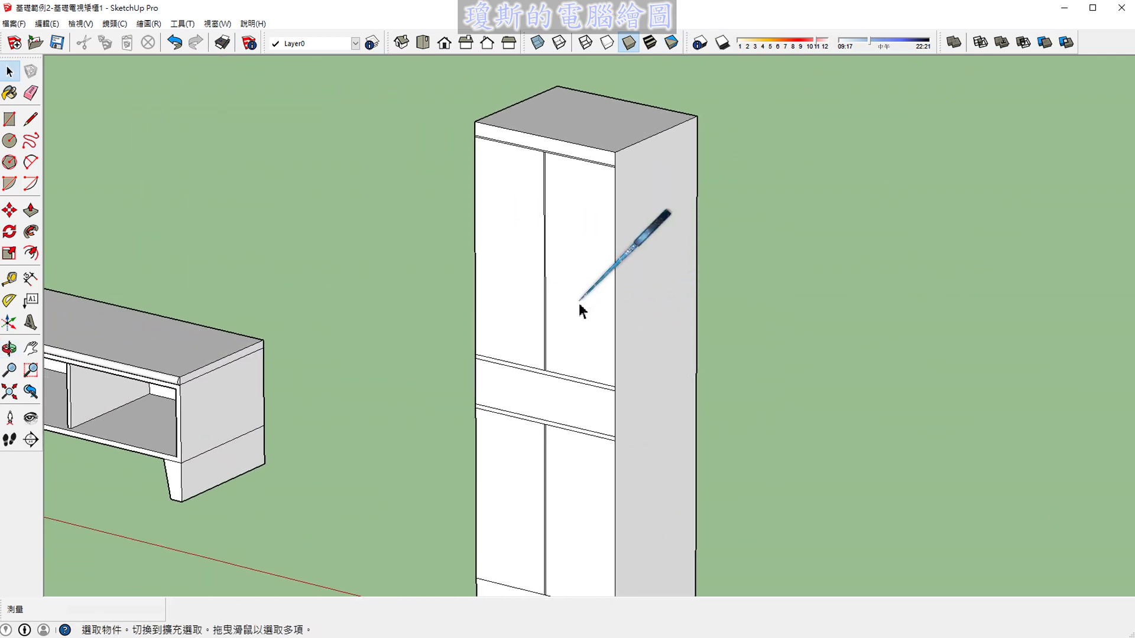
{"action": "scroll", "coordinate": [580, 303], "scroll_direction": "up", "scroll_amount": 3}
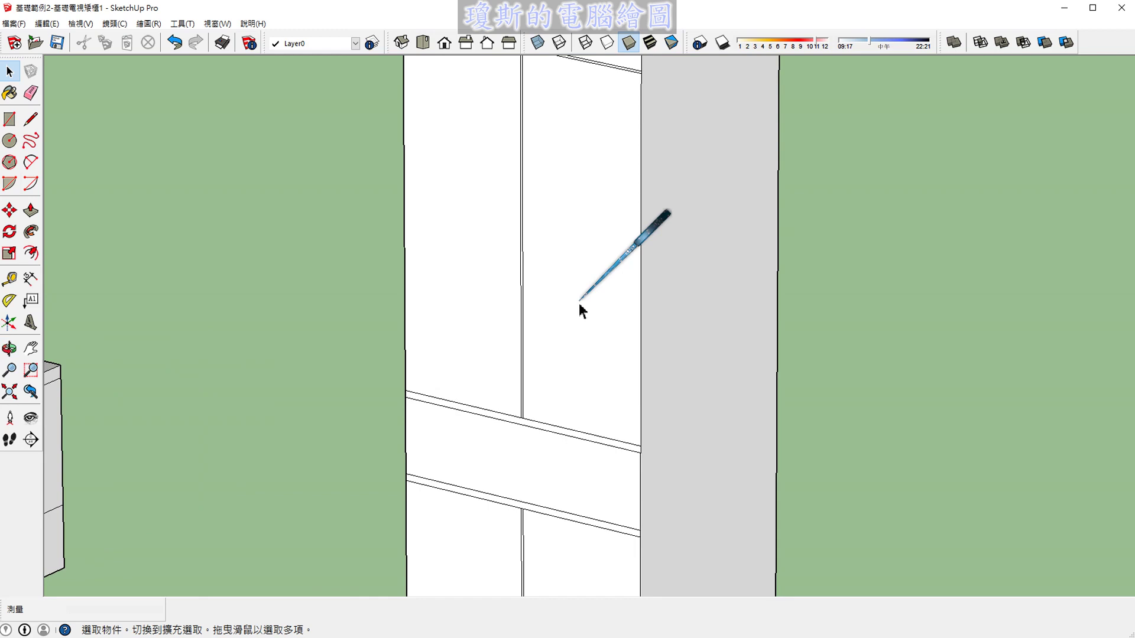
{"action": "middle_click_drag", "start_coordinate": [532, 219], "coordinate": [532, 285], "text": "shift"}
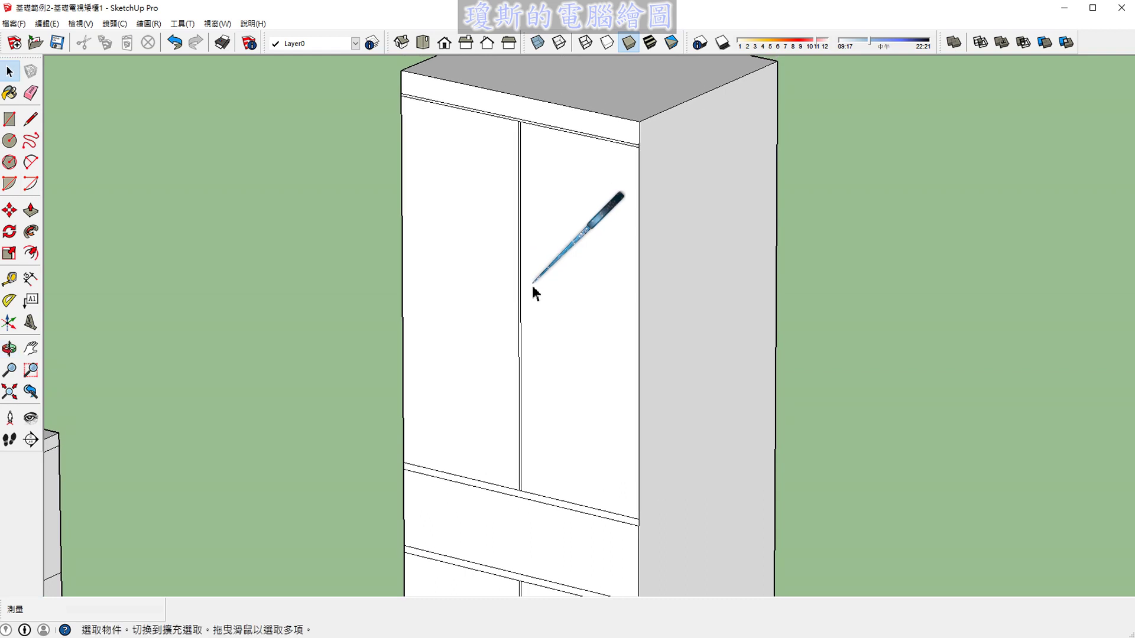
- Push/Pull the upper left door out 2 cm
{"action": "left_click", "coordinate": [34, 214]}
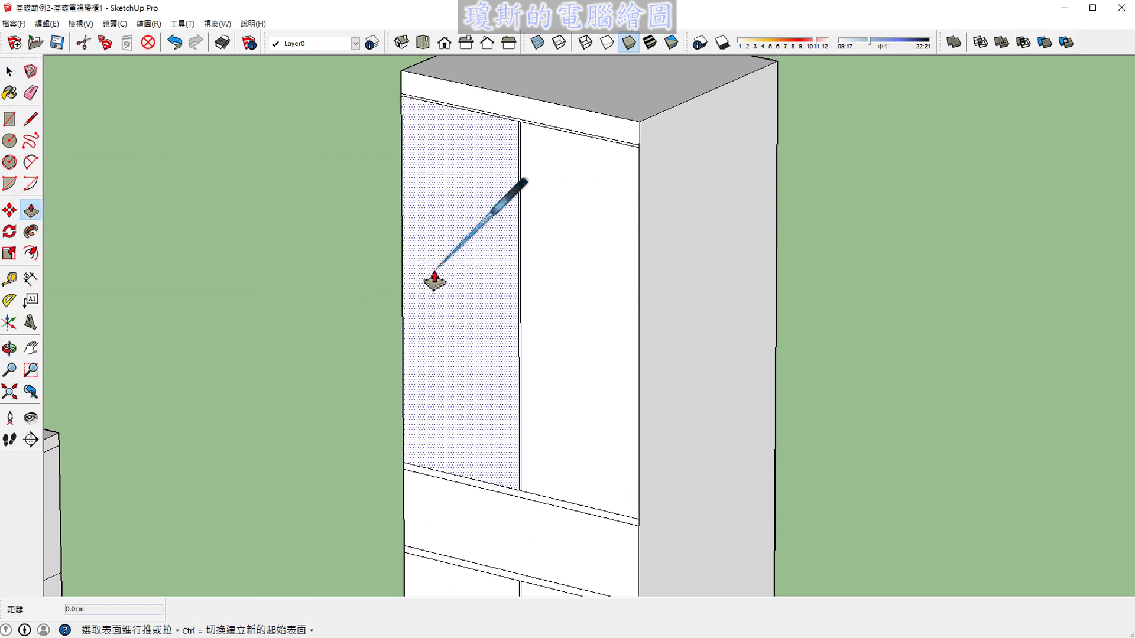
{"action": "left_click_drag", "start_coordinate": [435, 278], "coordinate": [389, 301]}
{"action": "type", "text": "2"}
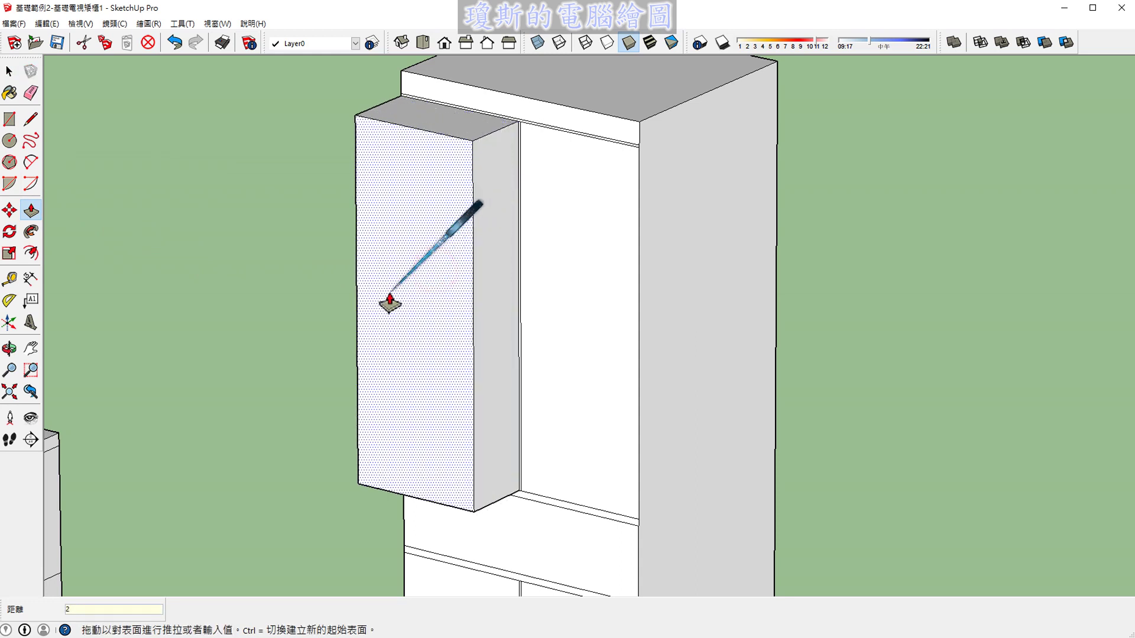
{"action": "key", "text": "Return"}
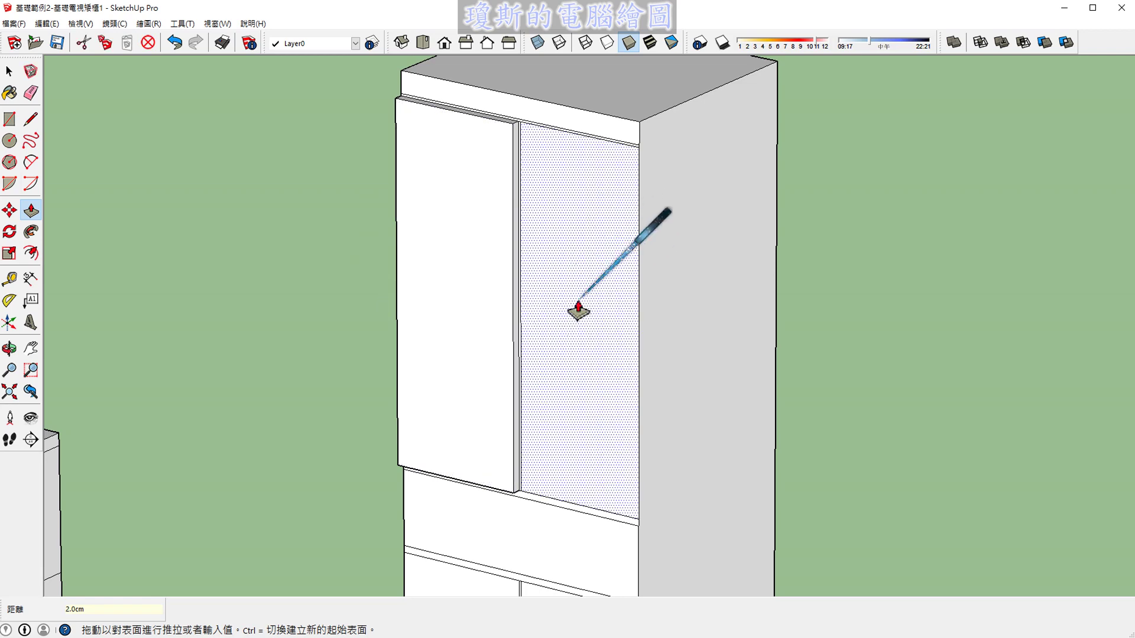
- Repeat the 2 cm pull on the upper right door and the top rail face
{"action": "left_click", "coordinate": [578, 310]}
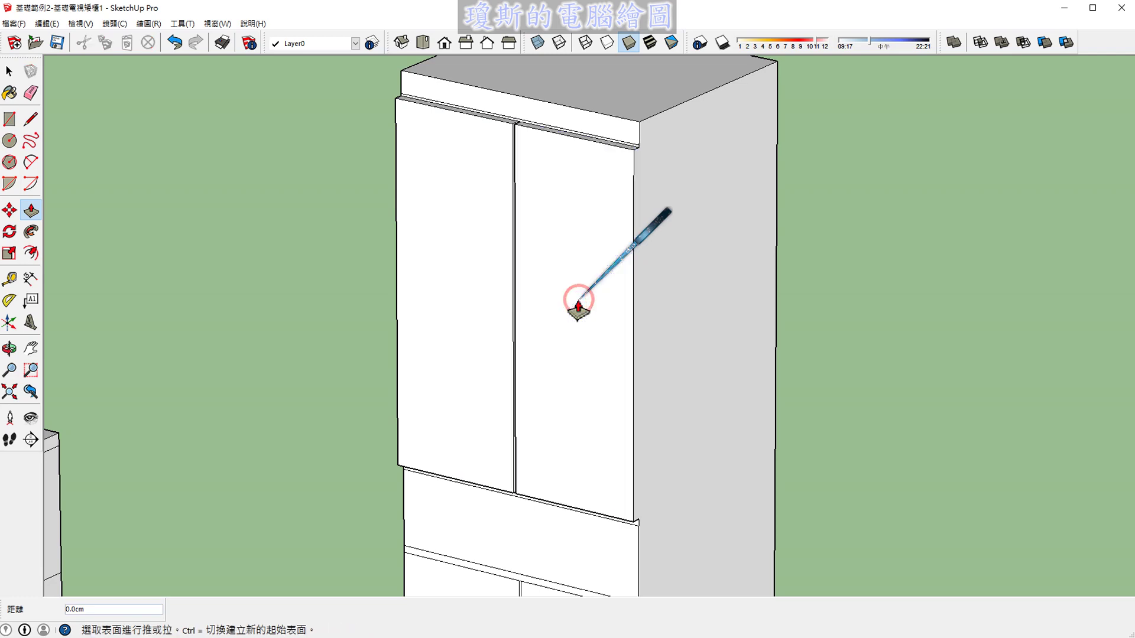
{"action": "scroll", "coordinate": [577, 249], "scroll_direction": "up", "scroll_amount": 1}
{"action": "scroll", "coordinate": [570, 210], "scroll_direction": "up", "scroll_amount": 1}
{"action": "scroll", "coordinate": [570, 201], "scroll_direction": "down", "scroll_amount": 1}
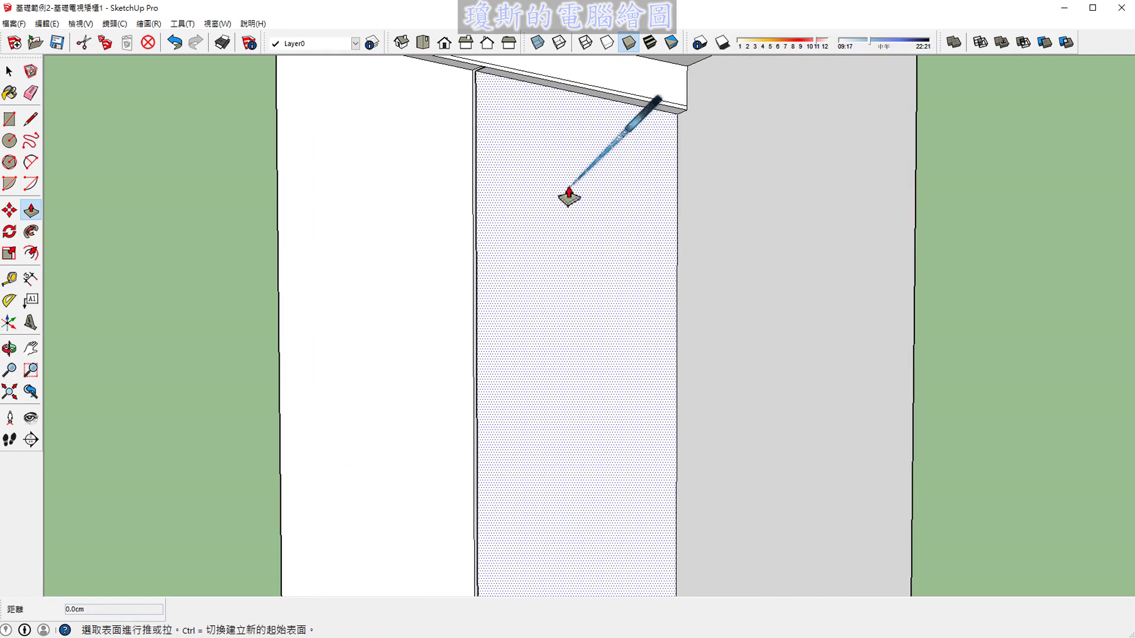
{"action": "scroll", "coordinate": [573, 325], "scroll_direction": "down", "scroll_amount": 2}
{"action": "scroll", "coordinate": [561, 284], "scroll_direction": "up", "scroll_amount": 3}
{"action": "scroll", "coordinate": [568, 260], "scroll_direction": "up", "scroll_amount": 1}
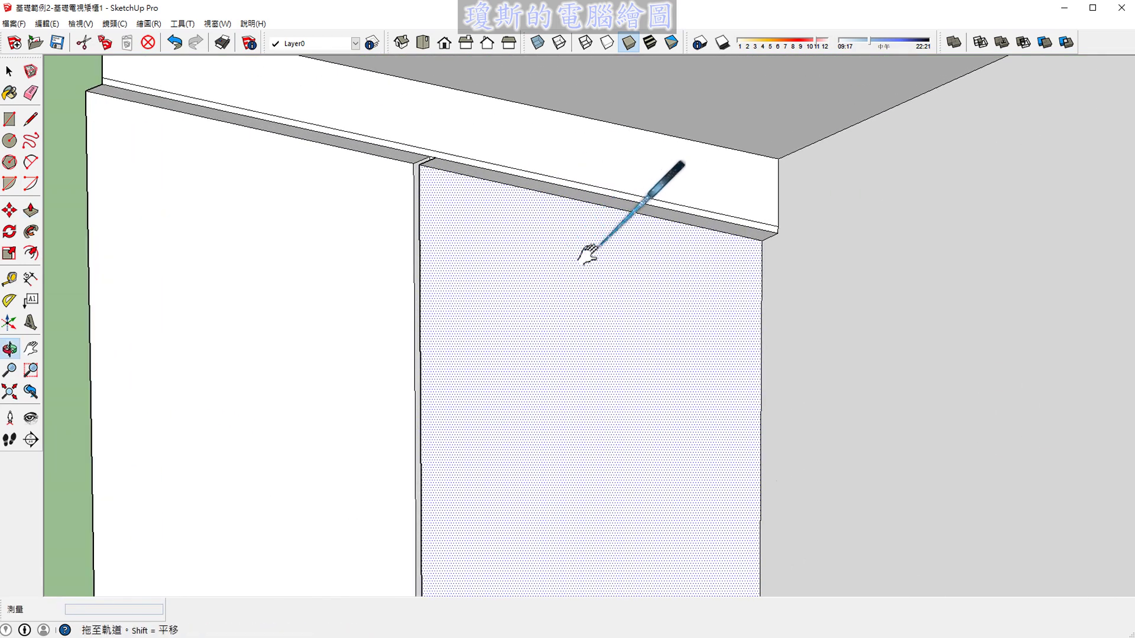
{"action": "scroll", "coordinate": [588, 254], "scroll_direction": "down", "scroll_amount": 2}
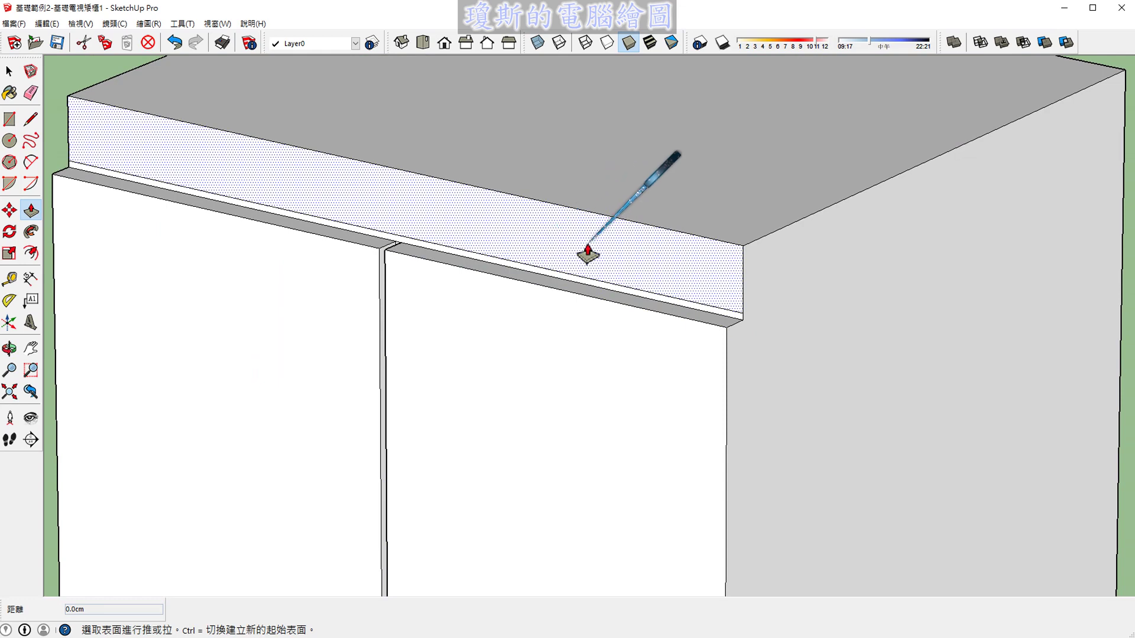
{"action": "double_click", "coordinate": [589, 253]}
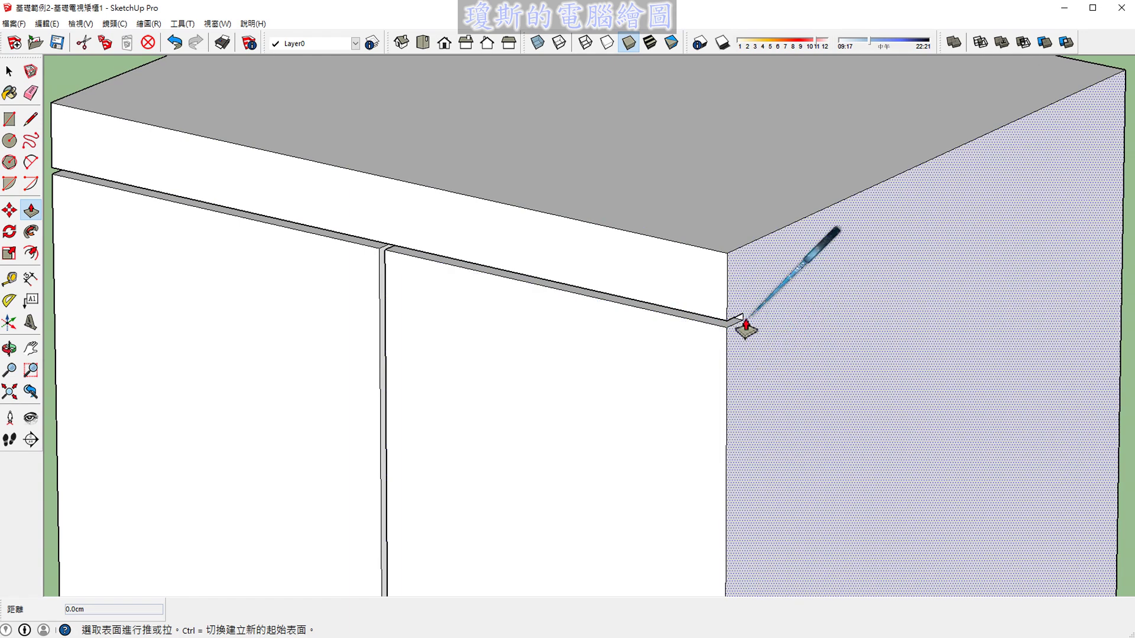
{"action": "scroll", "coordinate": [546, 328], "scroll_direction": "down", "scroll_amount": 2}
- Orbit to the lower doors and pull the lower left door out 2 cm
{"action": "scroll", "coordinate": [532, 324], "scroll_direction": "down", "scroll_amount": 2}
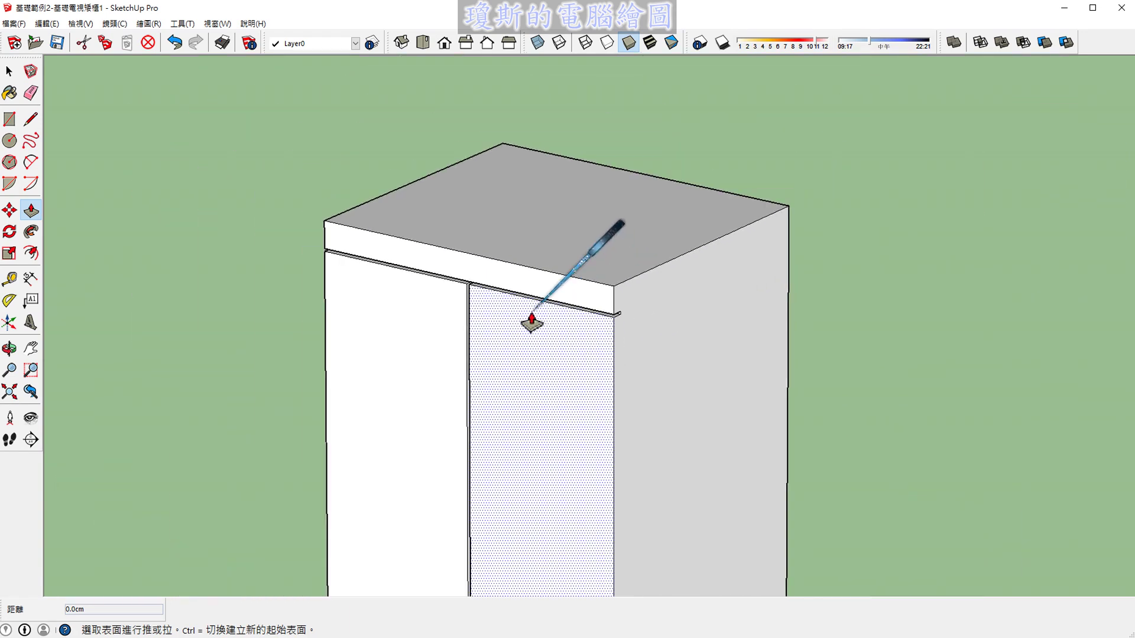
{"action": "scroll", "coordinate": [535, 355], "scroll_direction": "down", "scroll_amount": 2}
{"action": "middle_click_drag", "start_coordinate": [543, 406], "coordinate": [554, 310]}
{"action": "scroll", "coordinate": [537, 330], "scroll_direction": "up", "scroll_amount": 2}
{"action": "scroll", "coordinate": [514, 330], "scroll_direction": "up", "scroll_amount": 2}
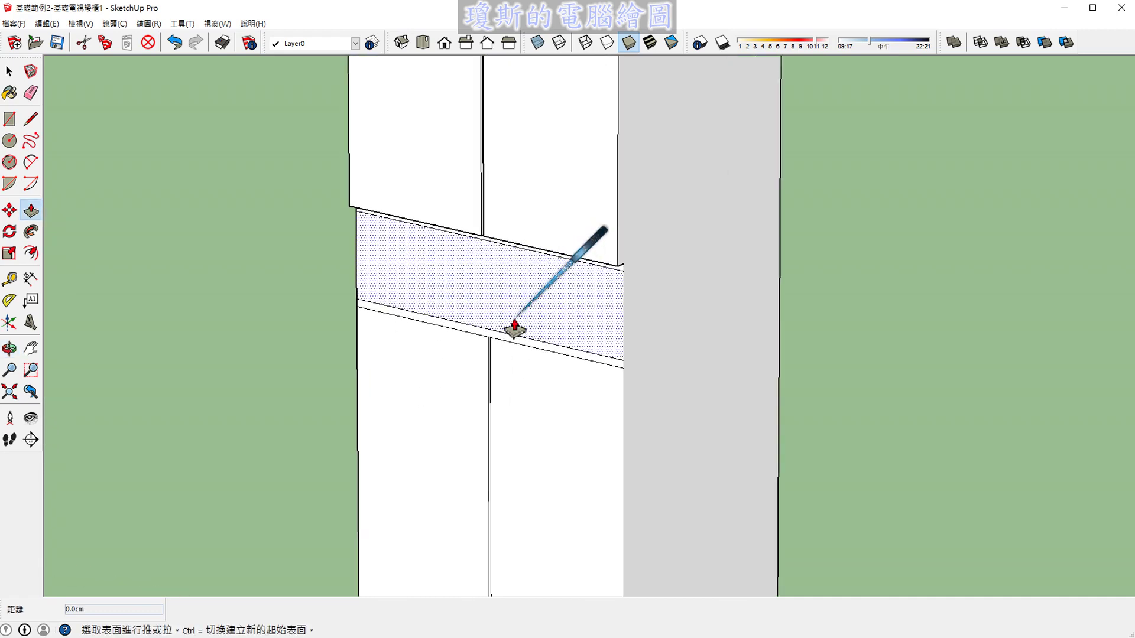
{"action": "scroll", "coordinate": [520, 296], "scroll_direction": "up", "scroll_amount": 1}
{"action": "mouse_move", "coordinate": [520, 294]}
{"action": "middle_mouse_down"}
{"action": "mouse_move", "coordinate": [532, 374]}
{"action": "mouse_move", "coordinate": [478, 247]}
{"action": "middle_mouse_up"}
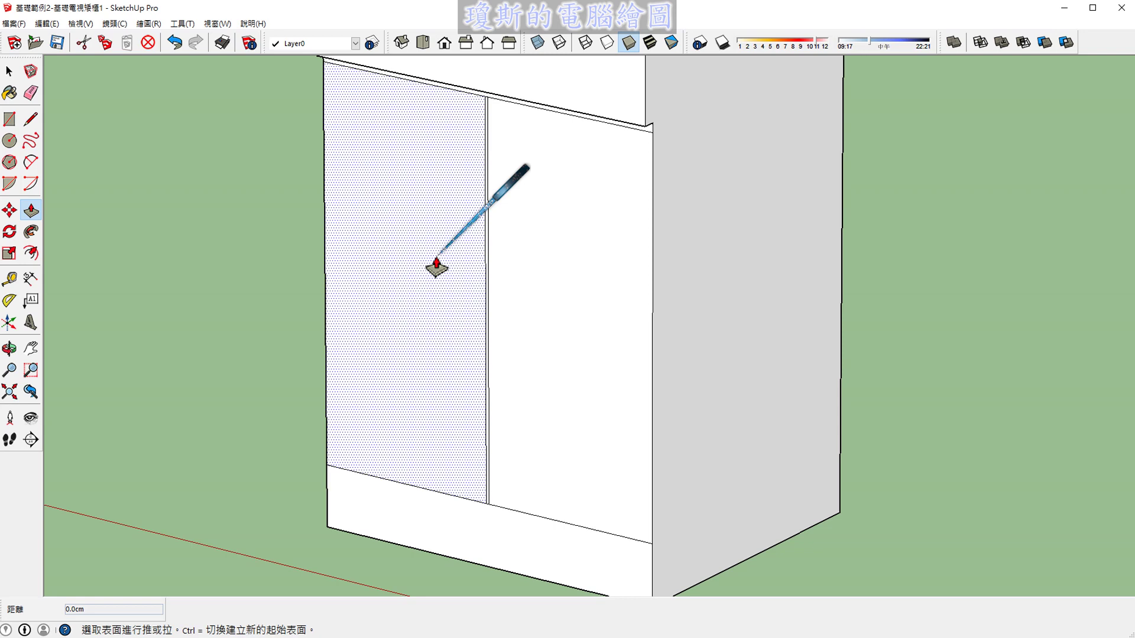
{"action": "left_click", "coordinate": [437, 269]}
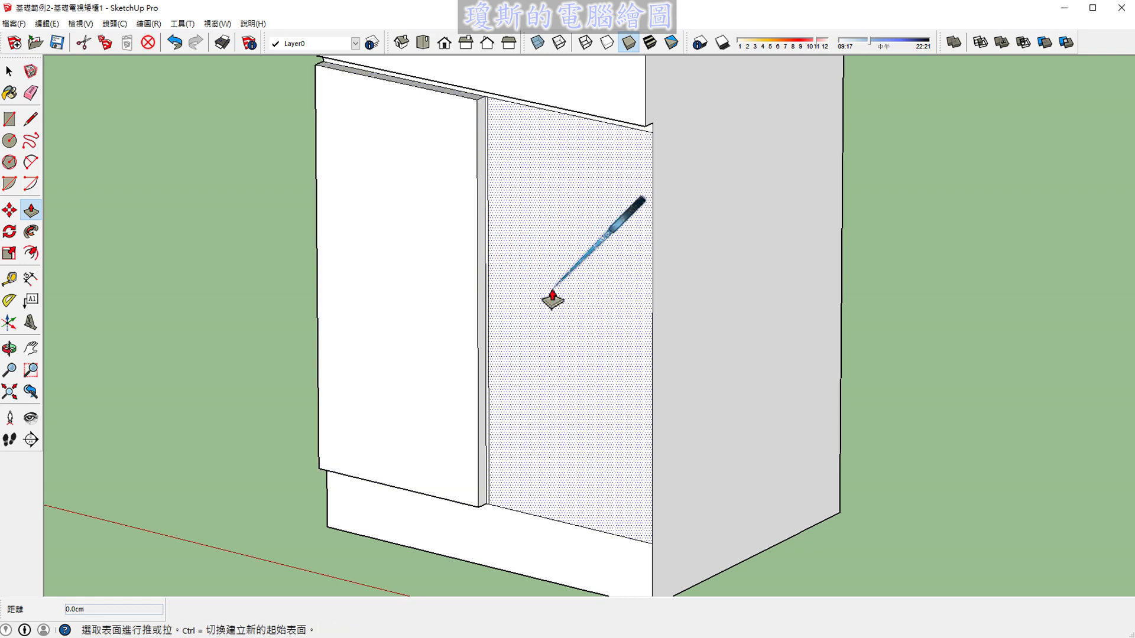
- Repeat the 2 cm pull on the lower right door and return to Select
{"action": "double_click", "coordinate": [553, 293]}
{"action": "scroll", "coordinate": [553, 301], "scroll_direction": "down", "scroll_amount": 3}
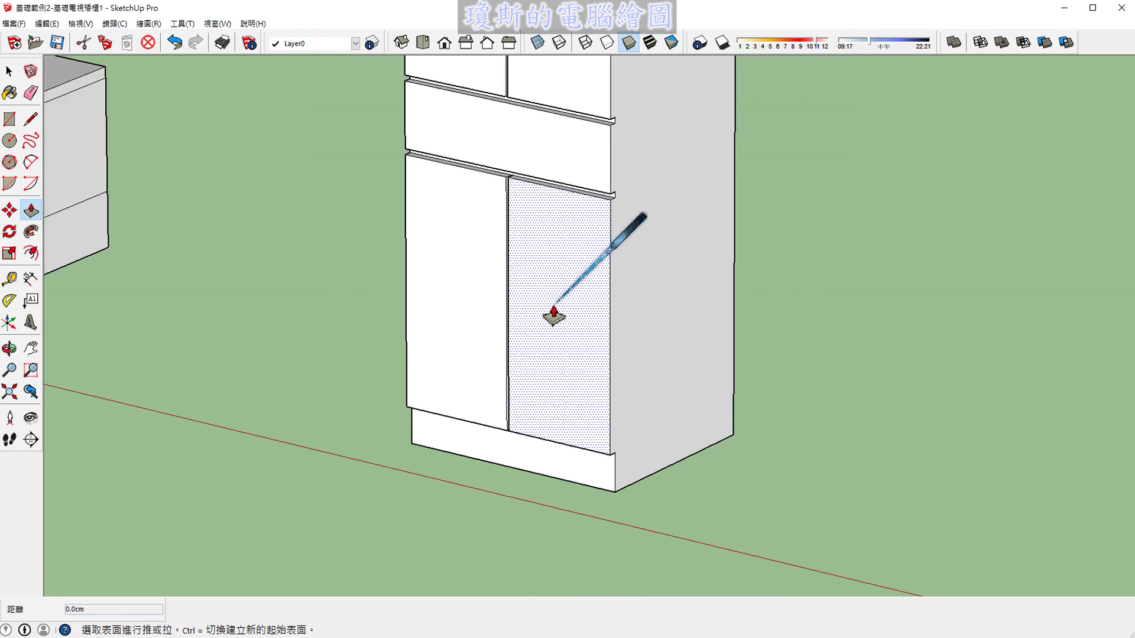
{"action": "scroll", "coordinate": [554, 314], "scroll_direction": "down", "scroll_amount": 1}
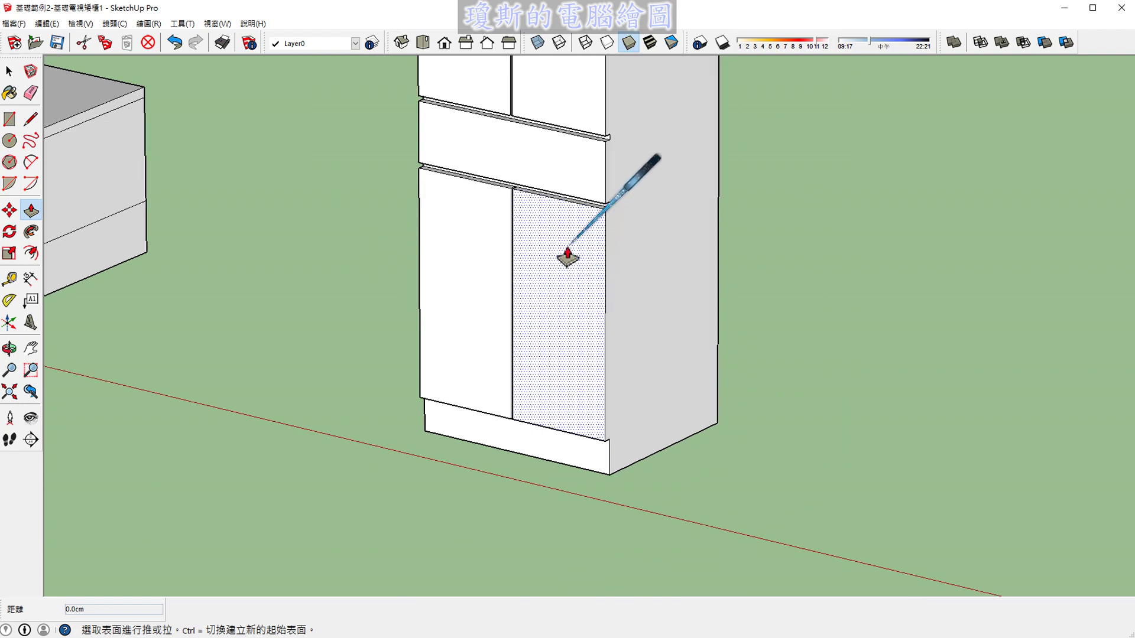
{"action": "scroll", "coordinate": [559, 296], "scroll_direction": "up", "scroll_amount": 2}
{"action": "scroll", "coordinate": [591, 366], "scroll_direction": "up", "scroll_amount": 3}
{"action": "key", "text": "space"}
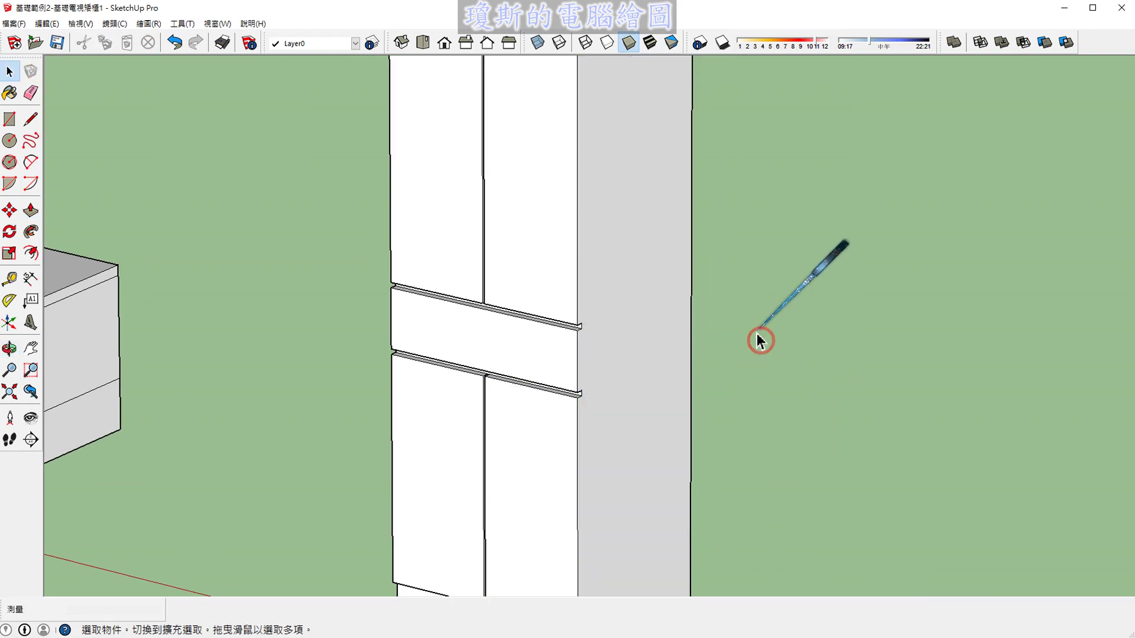
- Inspect the cabinet's thick door and drawer panels, then select the Notepad unit-conversion lines
{"action": "middle_click_drag", "start_coordinate": [730, 207], "coordinate": [720, 329], "text": "shift"}
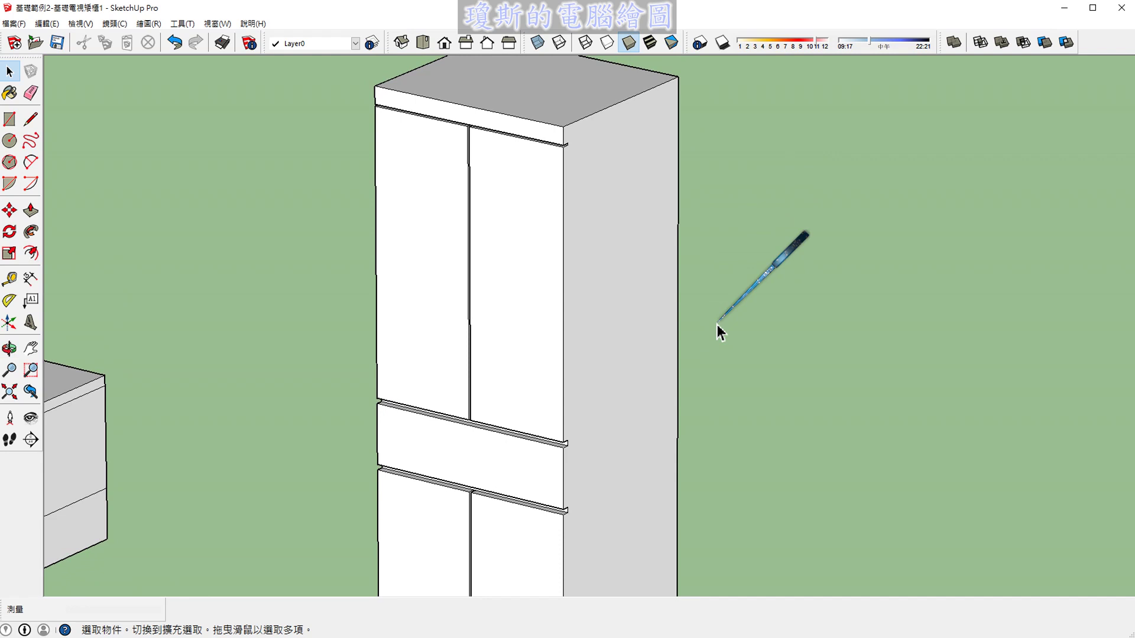
{"action": "scroll", "coordinate": [717, 329], "scroll_direction": "down", "scroll_amount": 2}
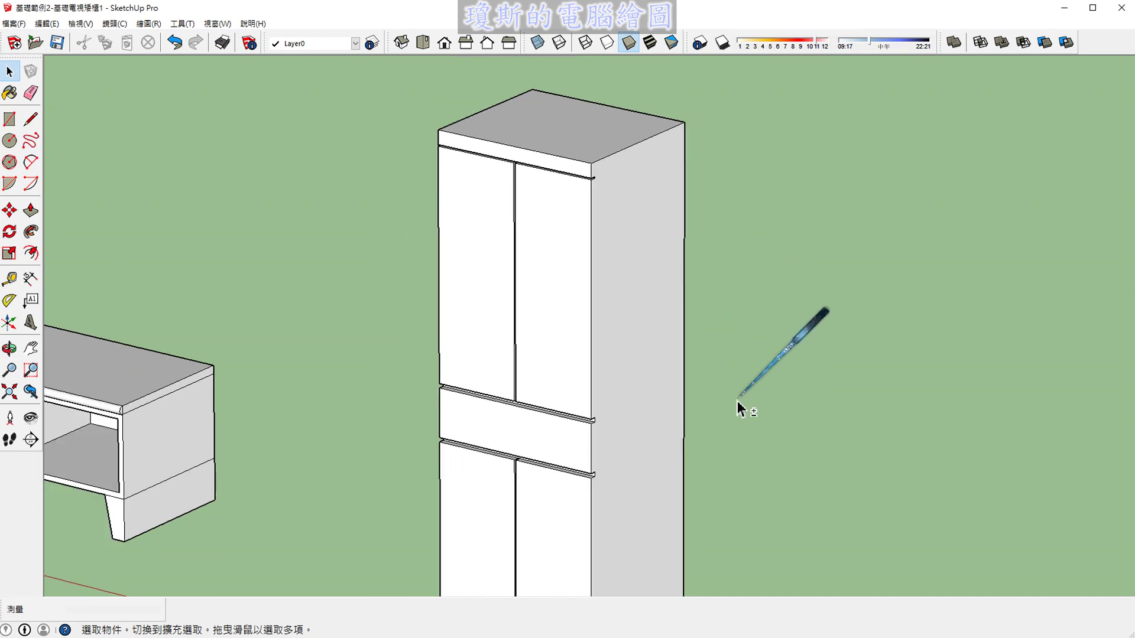
{"action": "middle_click_drag", "start_coordinate": [740, 405], "coordinate": [656, 302], "text": "shift"}
{"action": "middle_click_drag", "start_coordinate": [478, 260], "coordinate": [477, 285], "text": "shift"}
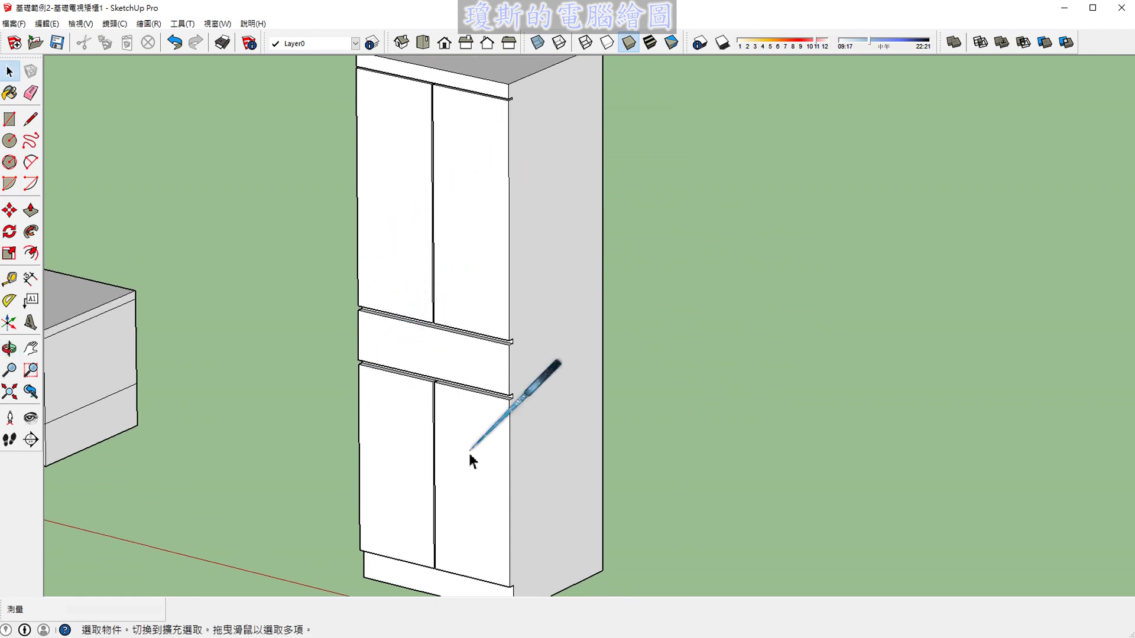
{"action": "left_click", "coordinate": [334, 635]}
{"action": "mouse_move", "coordinate": [151, 237]}
{"action": "left_mouse_down"}
{"action": "mouse_move", "coordinate": [266, 254]}
{"action": "mouse_move", "coordinate": [578, 408]}
{"action": "mouse_move", "coordinate": [777, 422]}
{"action": "left_mouse_up"}
{"action": "left_click", "coordinate": [706, 461]}
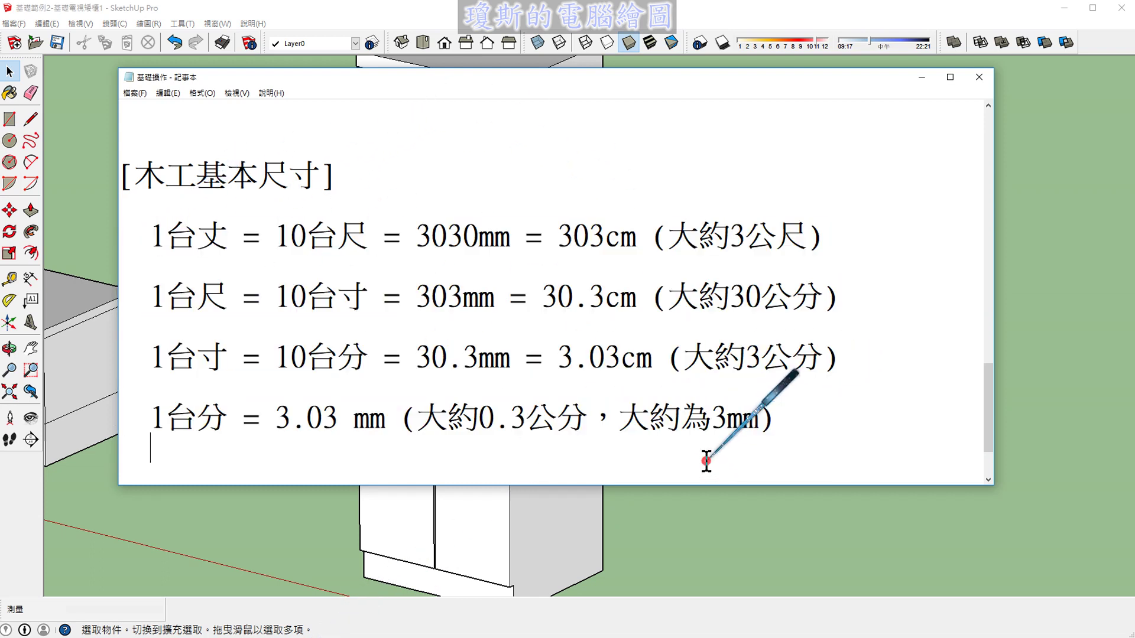